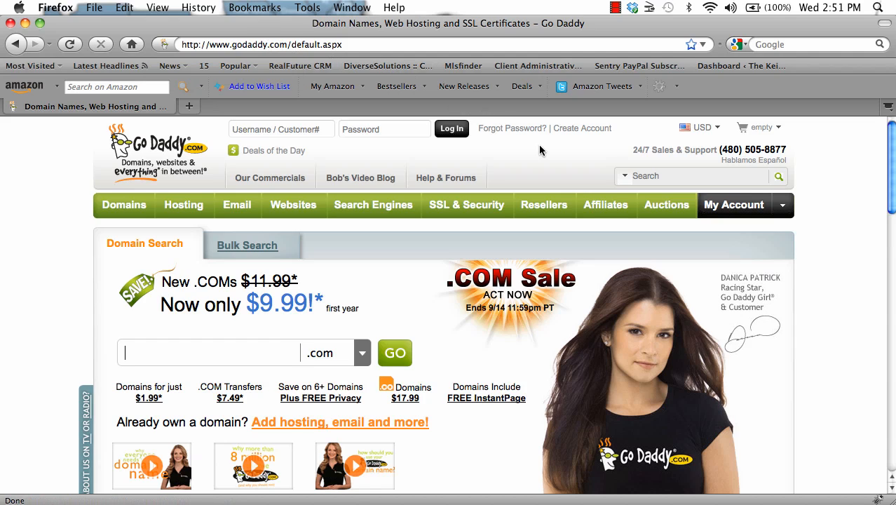
Open the new customer account form and enter the customer's first and last name.
left_click(581, 131)
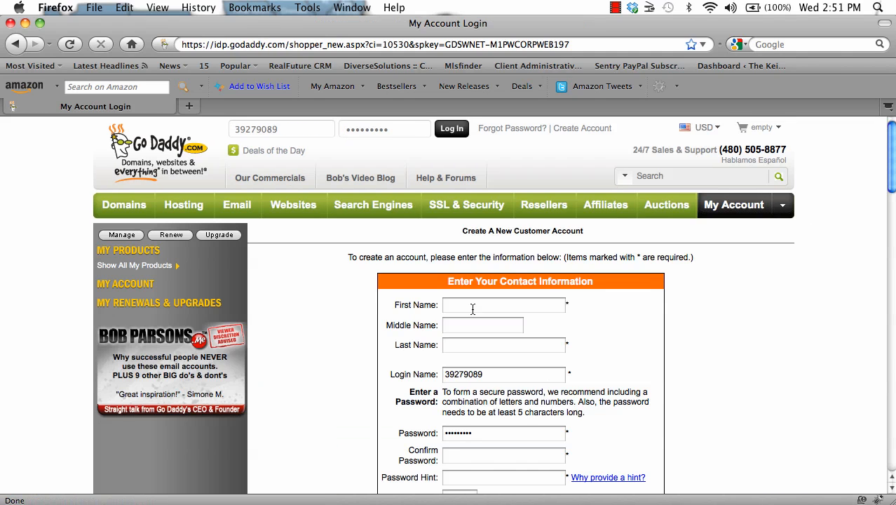
left_click(472, 309)
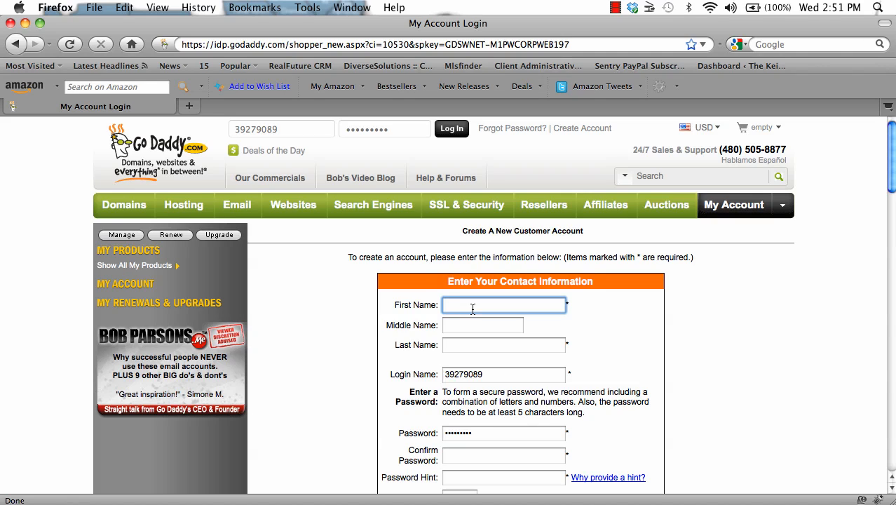
key("Tab")
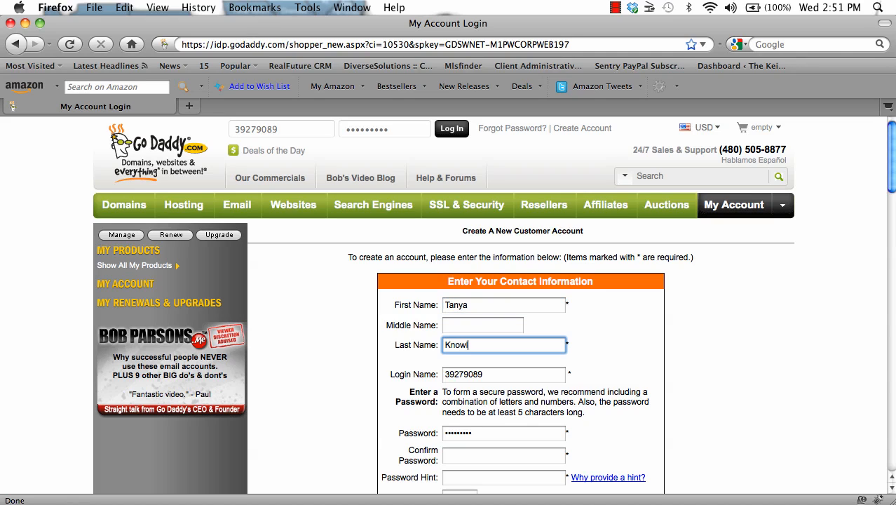
Replace the prefilled login name with the customer's chosen login name.
left_click_drag(891, 153, 891, 167)
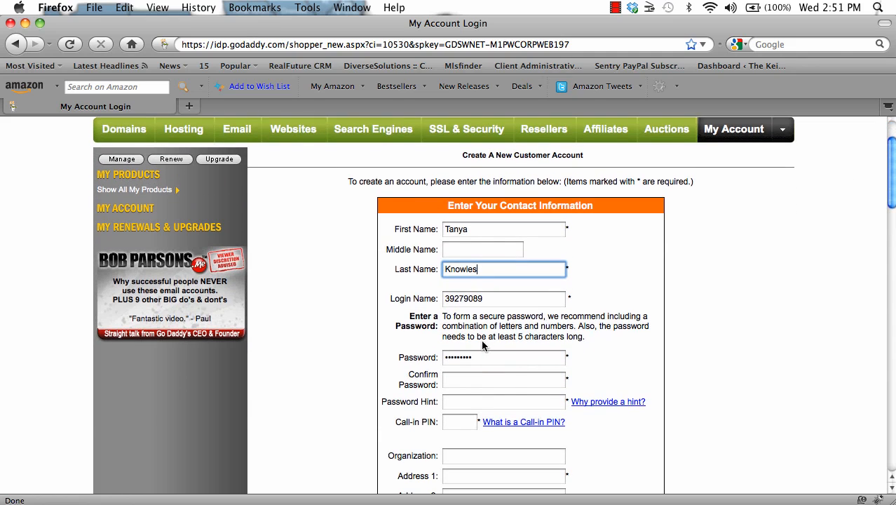
left_click(497, 299)
left_click_drag(497, 299, 445, 294)
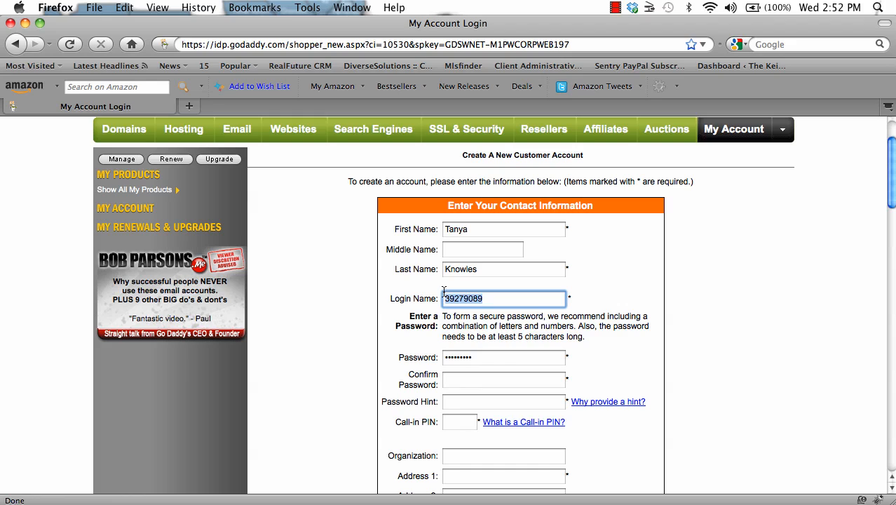
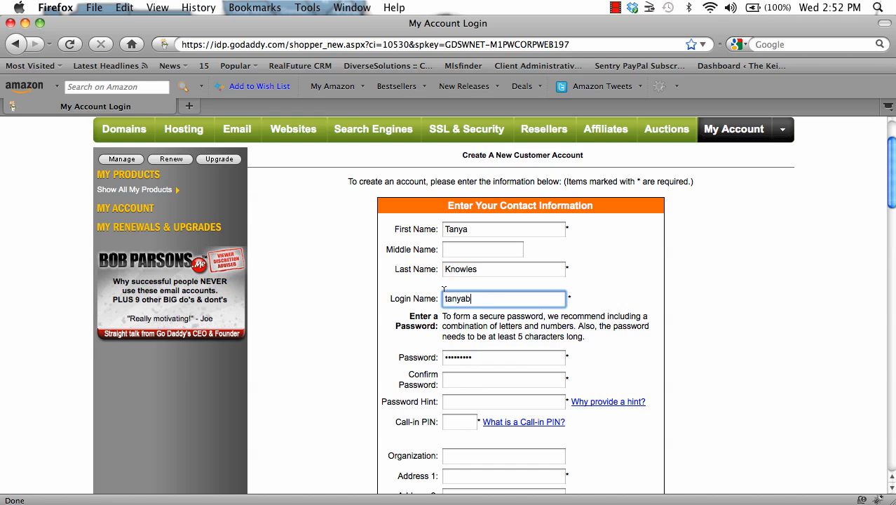
Replace the prefilled password with the new account password and repeat it in the confirmation field.
left_click_drag(500, 359, 378, 343)
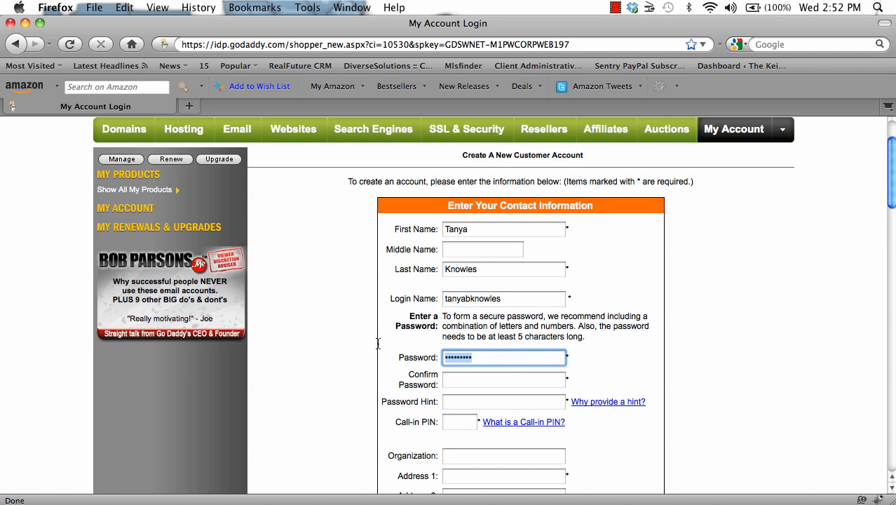
type("•••••••••")
key("Tab")
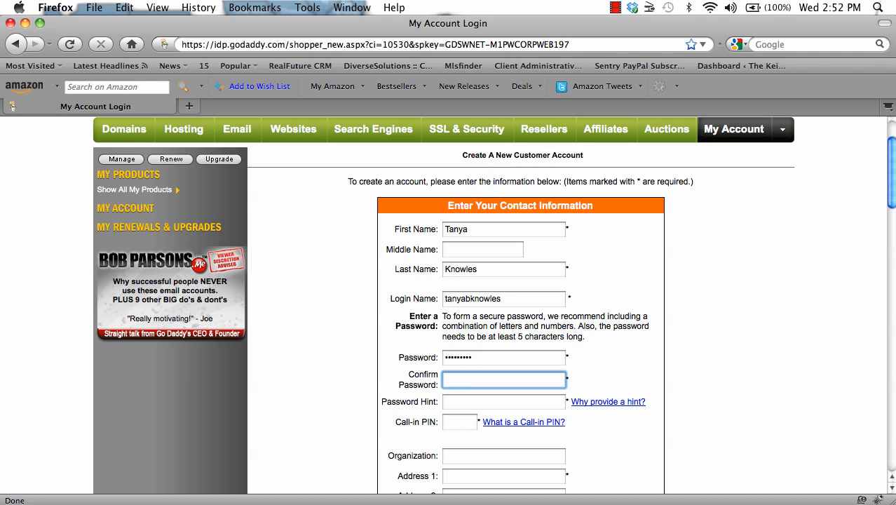
type("•••••••••")
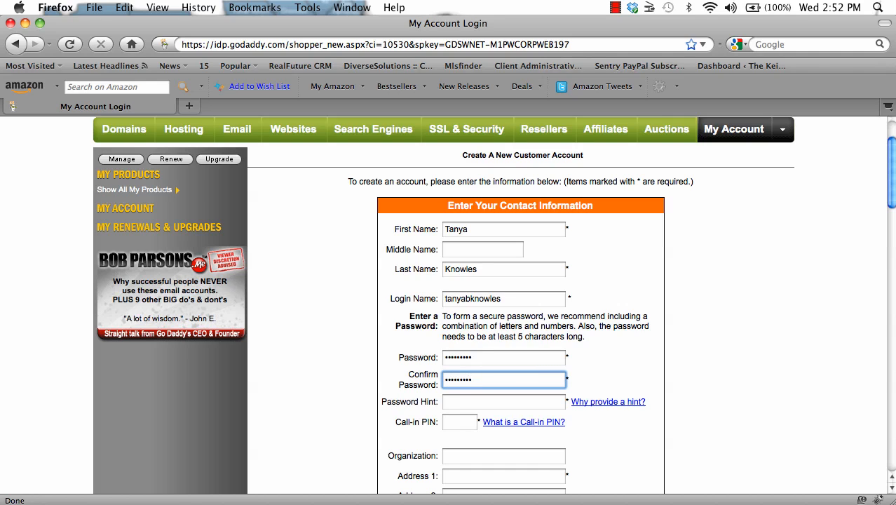
Enter a password hint and the four-digit call-in PIN for the account.
key("Tab")
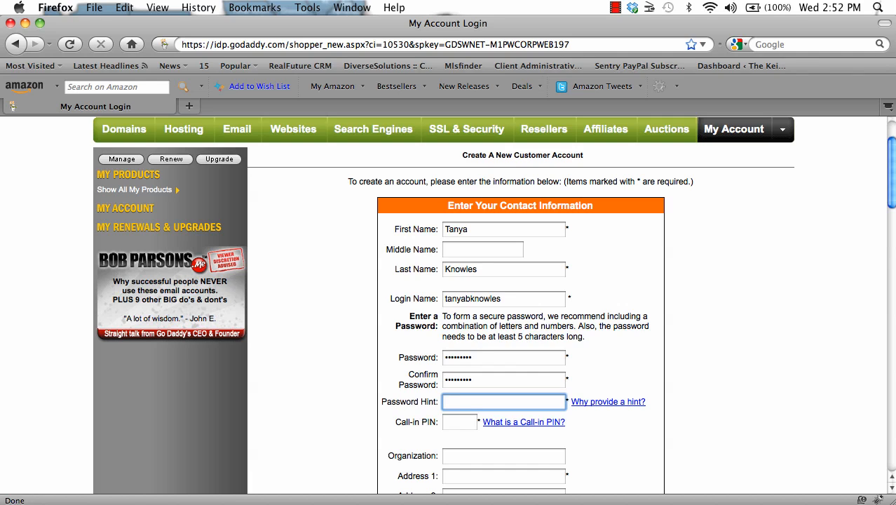
type("Middle")
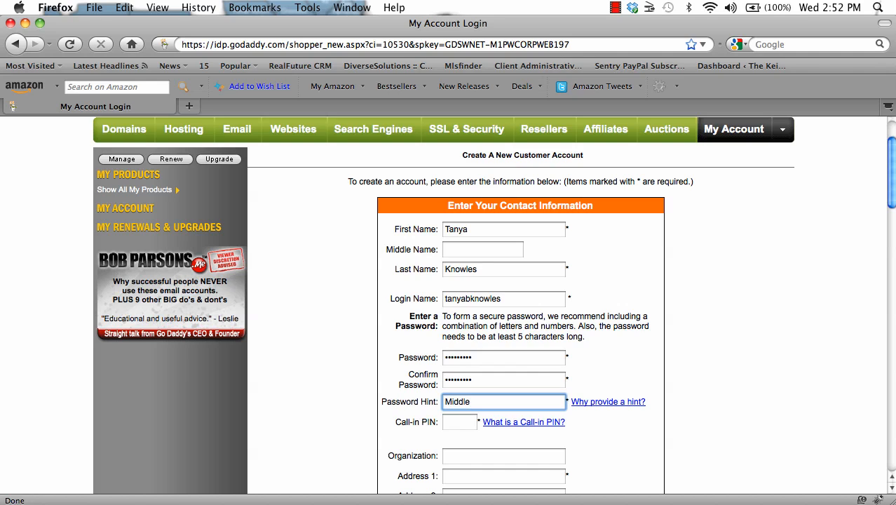
key("Tab")
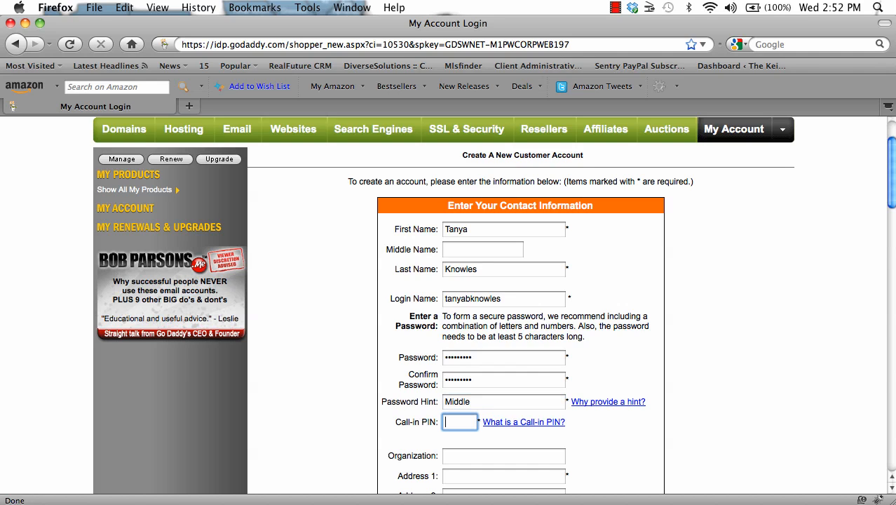
left_click(495, 423)
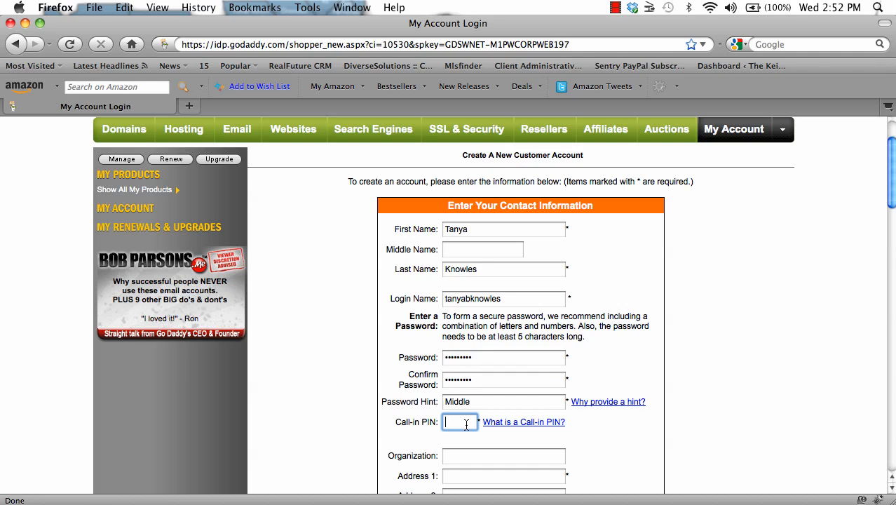
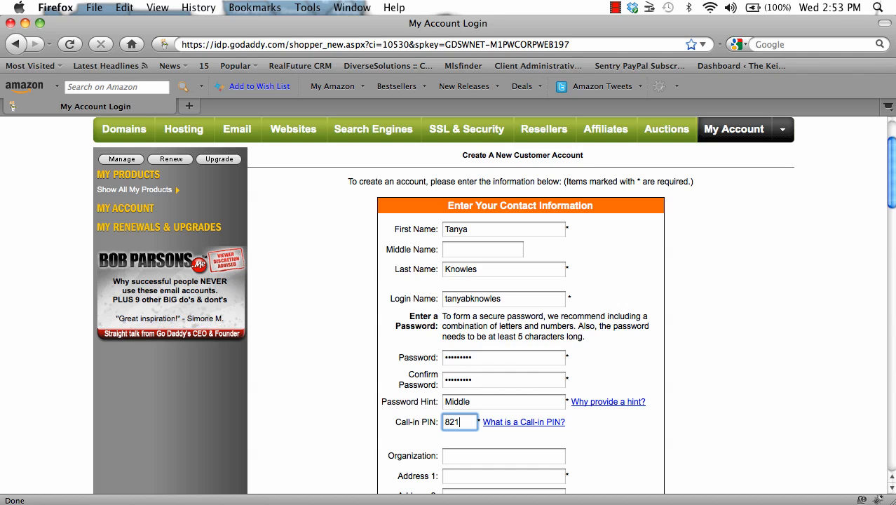
Enter the customer's street address in the Address 1 field.
left_click_drag(893, 170, 893, 188)
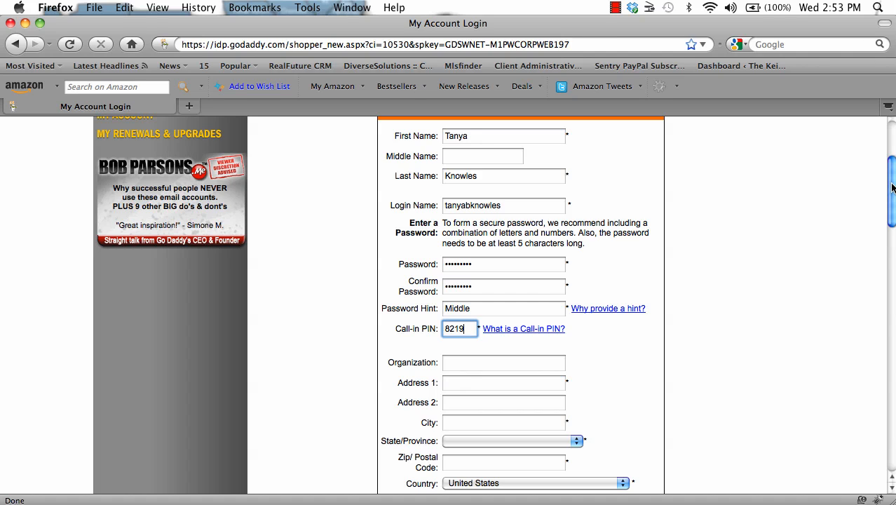
left_click_drag(893, 196, 893, 216)
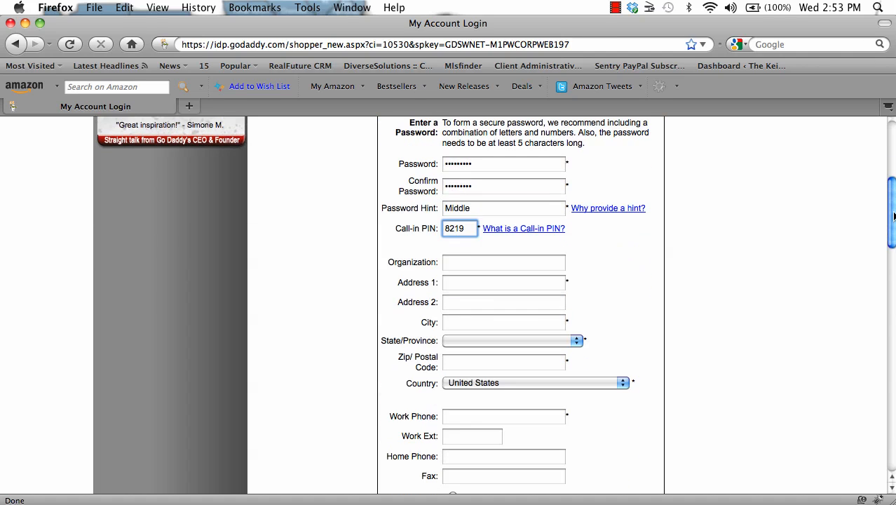
left_click(556, 280)
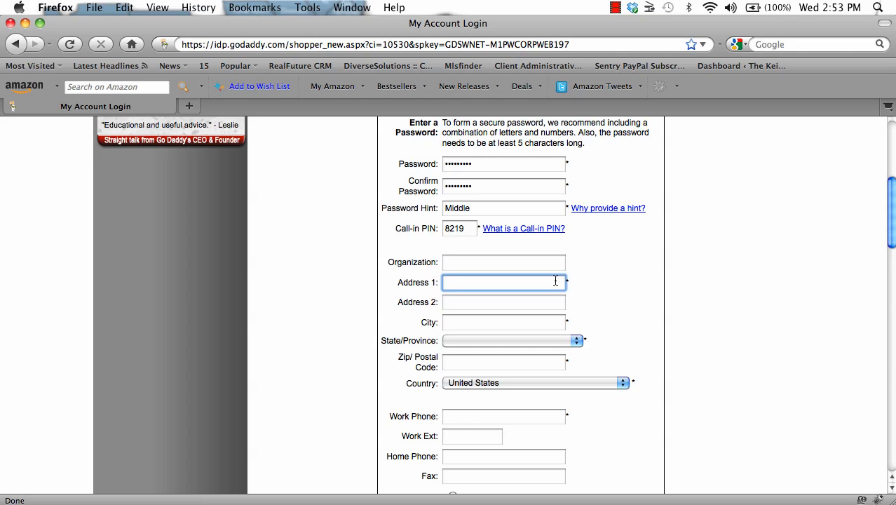
Complete the customer's postal address with the city, ZIP code and state, leaving Address 2 empty.
key("Tab")
key("Tab")
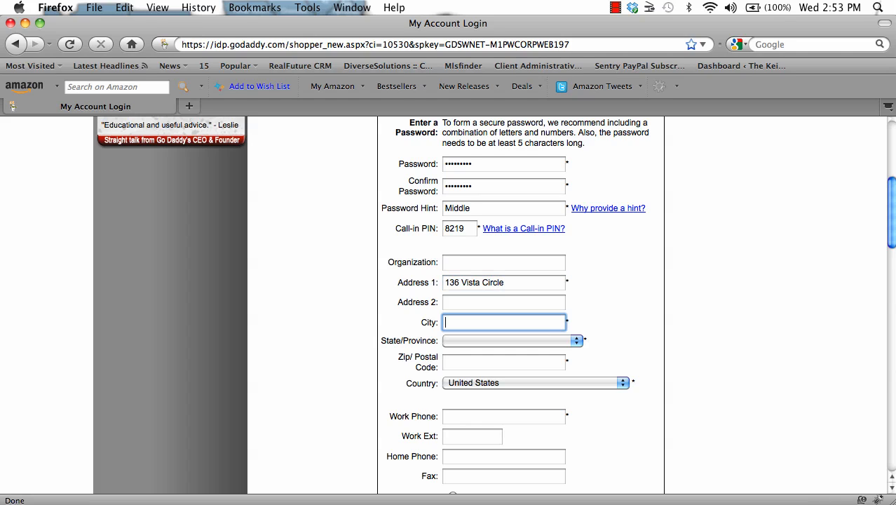
type("Arroyo Grande")
key("Tab")
type("93420")
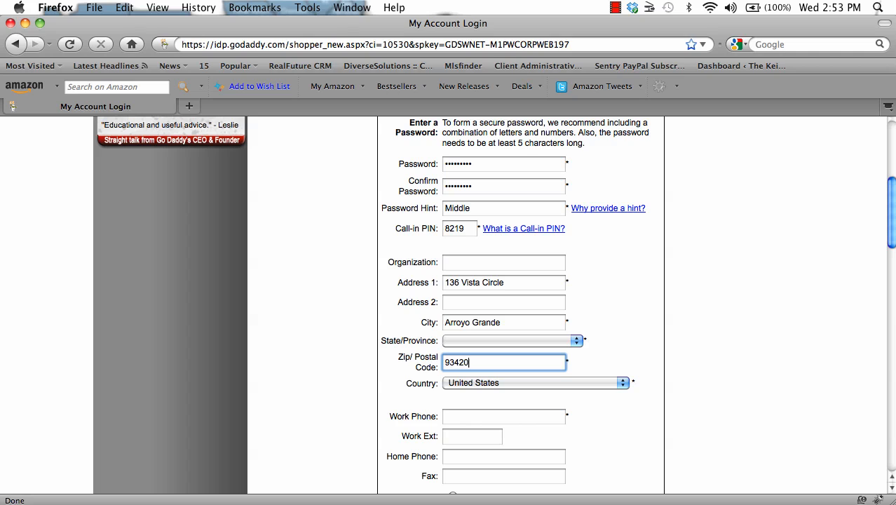
left_click(552, 340)
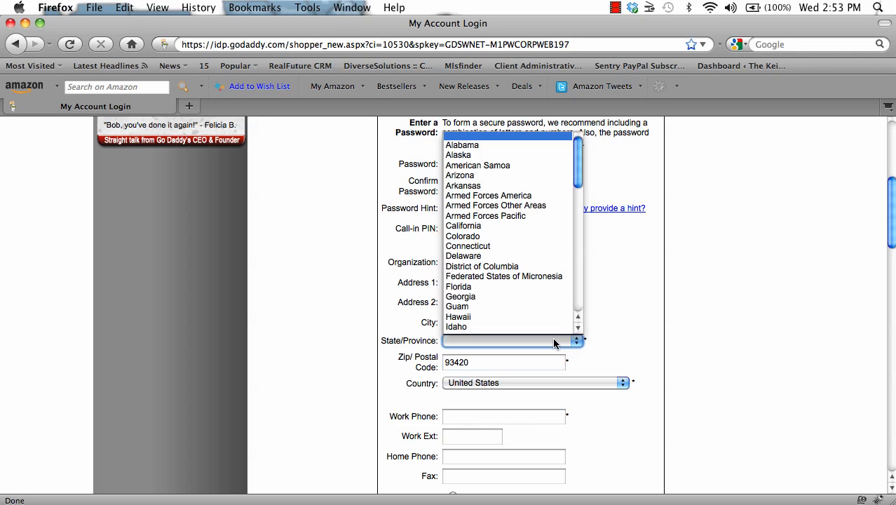
left_click(563, 225)
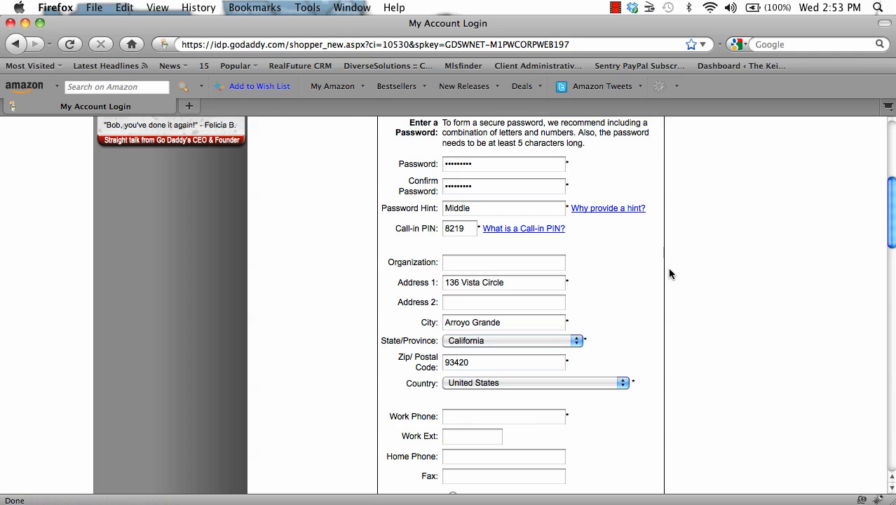
Enter the customer's work phone number.
scroll(669, 273, "down", 3)
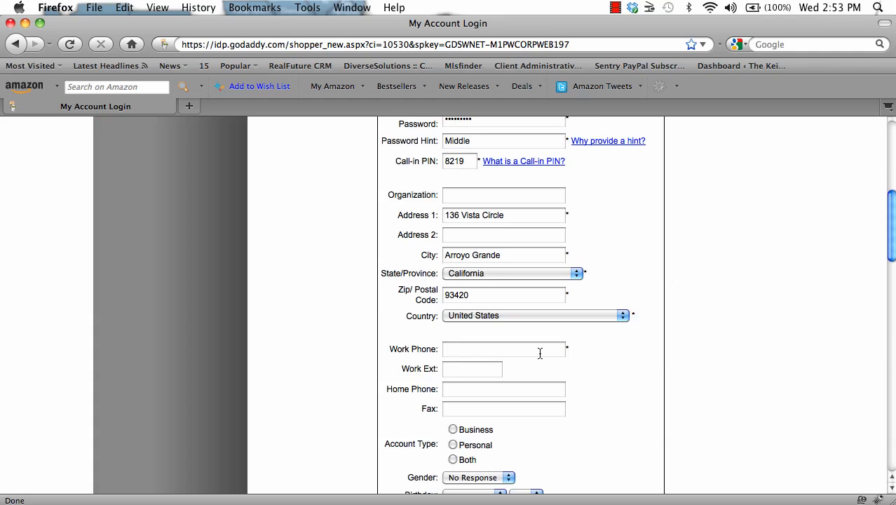
left_click(540, 353)
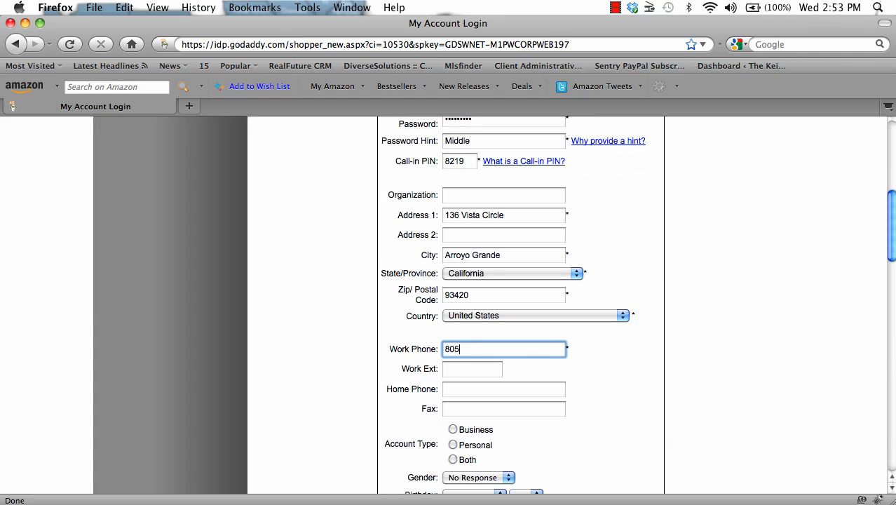
Enter the customer's e-mail address and repeat it in the confirmation field.
left_click_drag(886, 220, 882, 270)
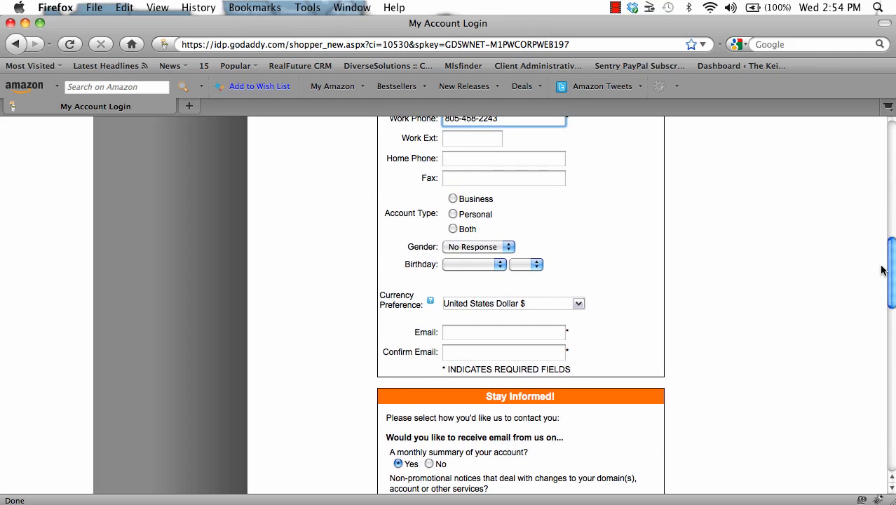
left_click(547, 331)
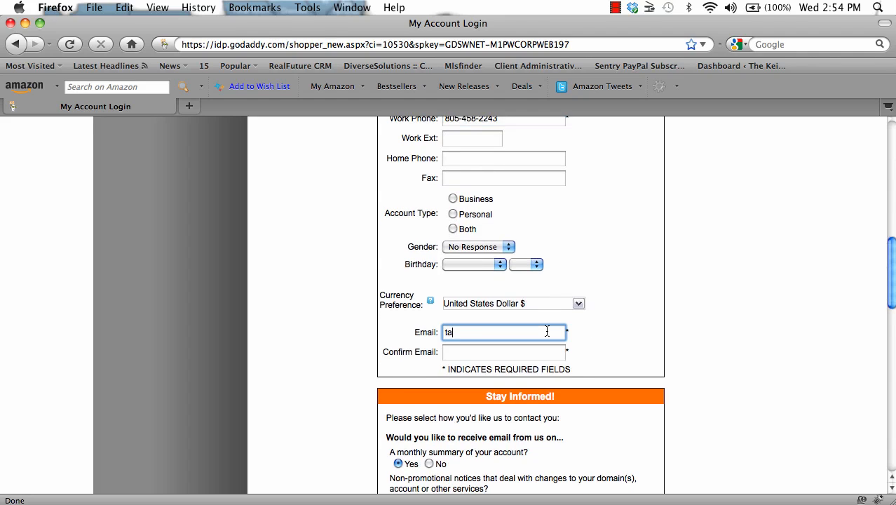
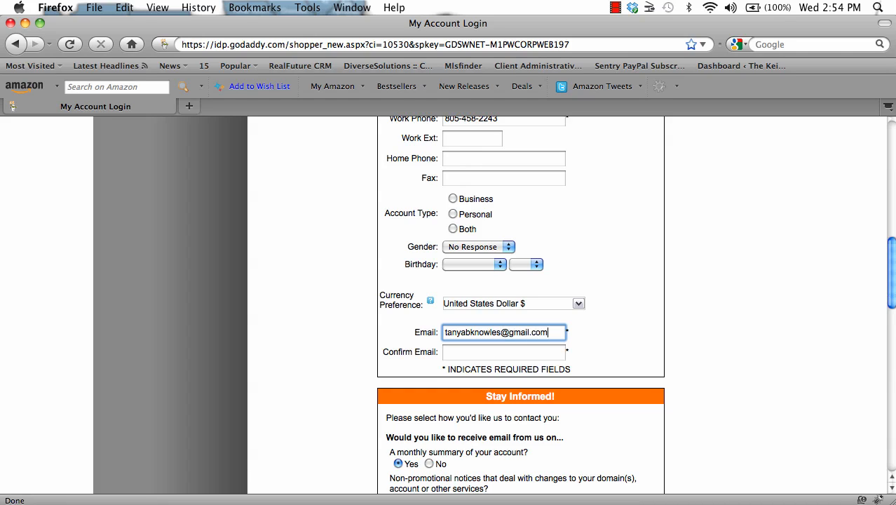
key("Tab")
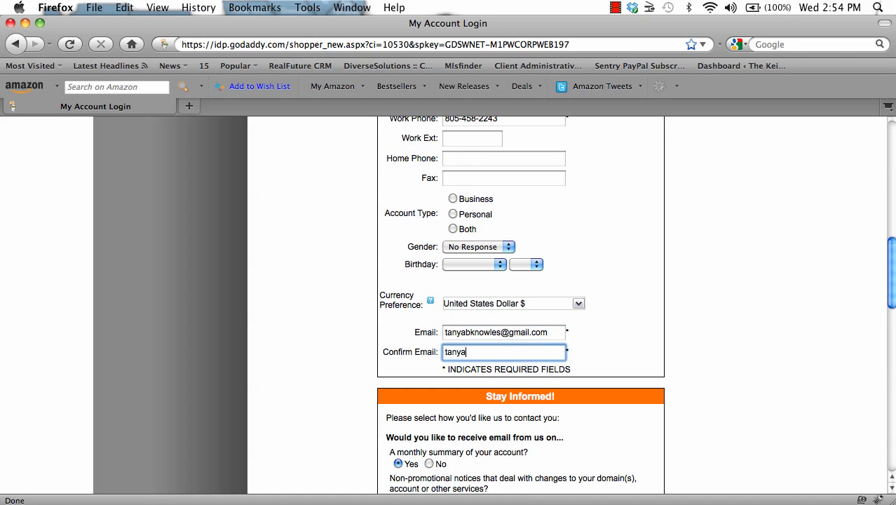
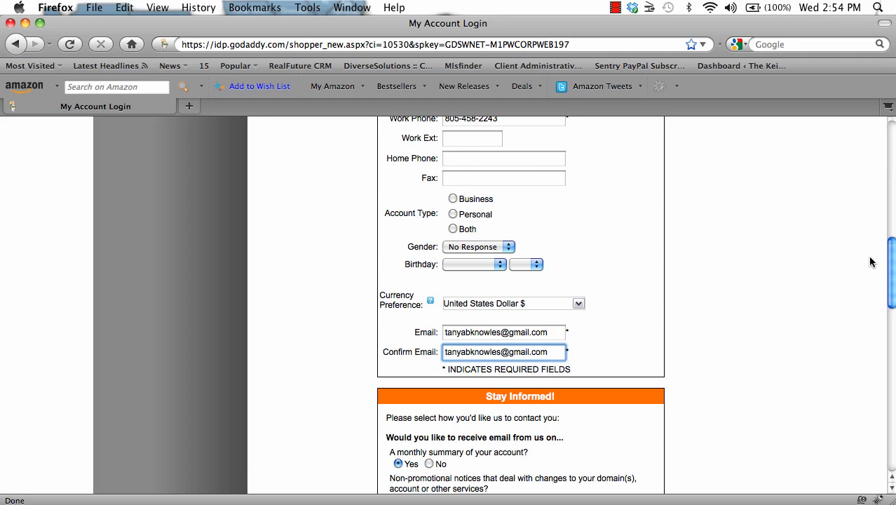
Choose No for purchase-related offers, contact via phone and contact via U.S. Mail.
left_click_drag(893, 271, 892, 331)
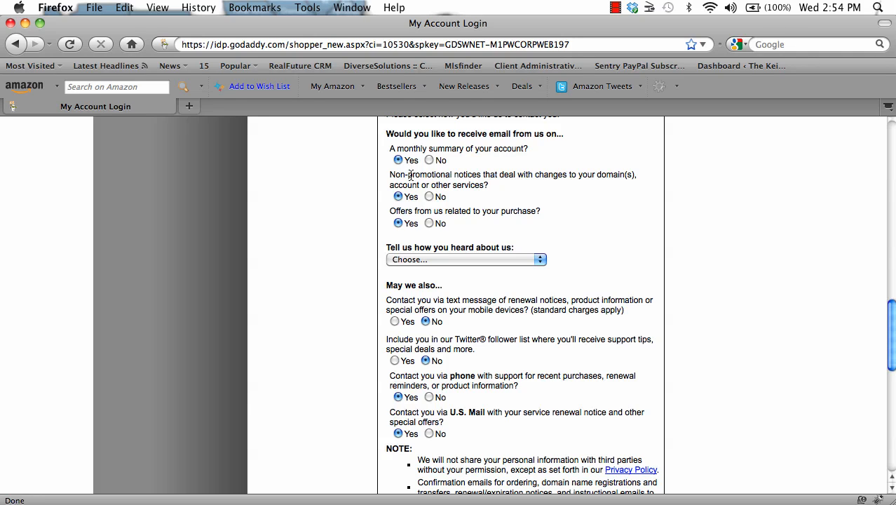
left_click(429, 224)
scroll(432, 309, "down", 2)
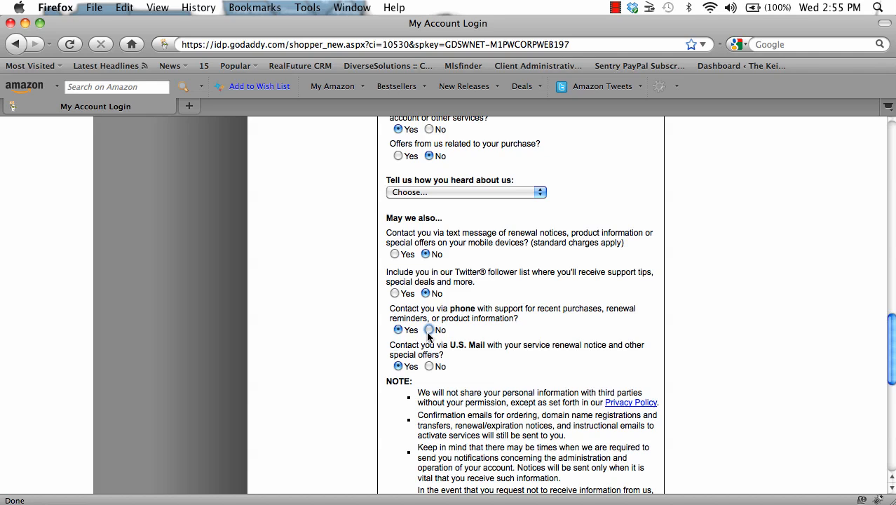
left_click(429, 330)
left_click(429, 366)
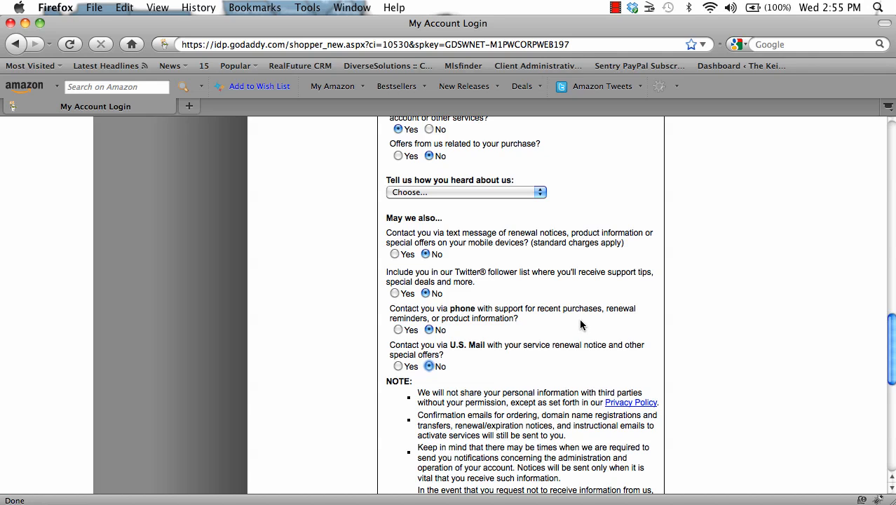
Review the contact preferences and submit the form to create the new account.
scroll(892, 330, "up", 2)
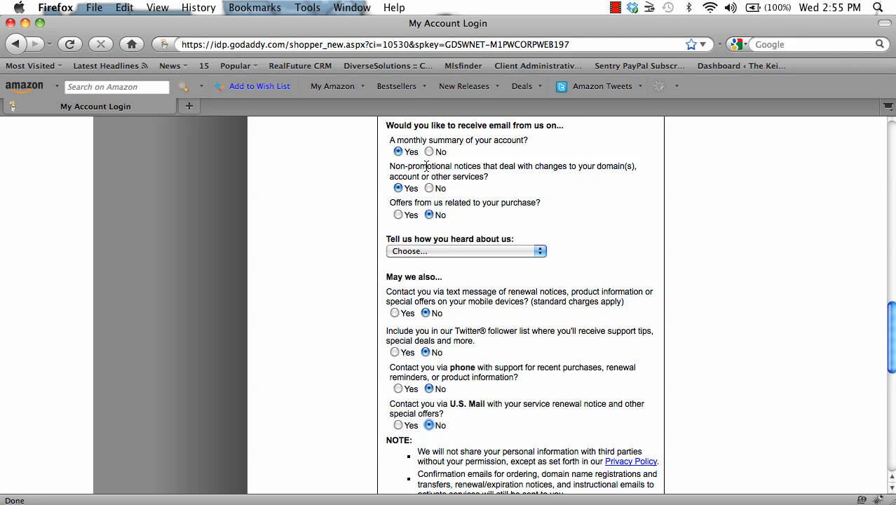
scroll(891, 363, "up", 1)
scroll(891, 364, "up", 1)
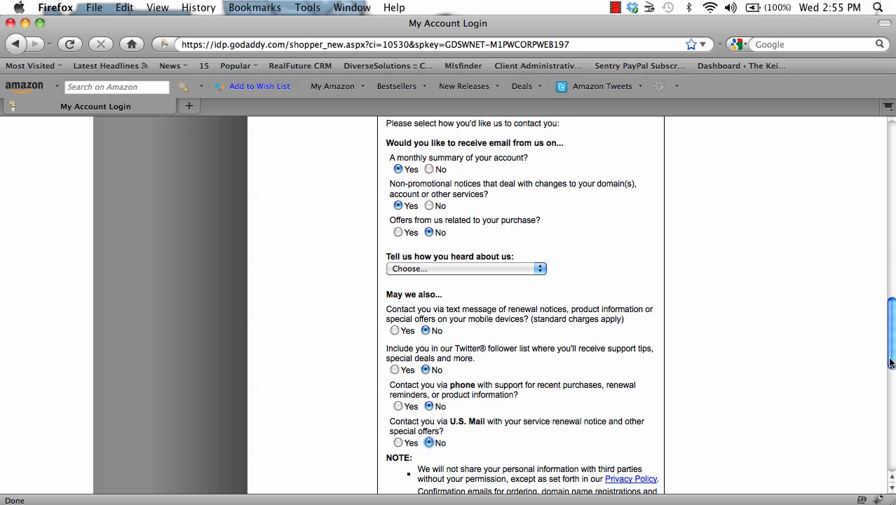
left_click_drag(892, 363, 891, 410)
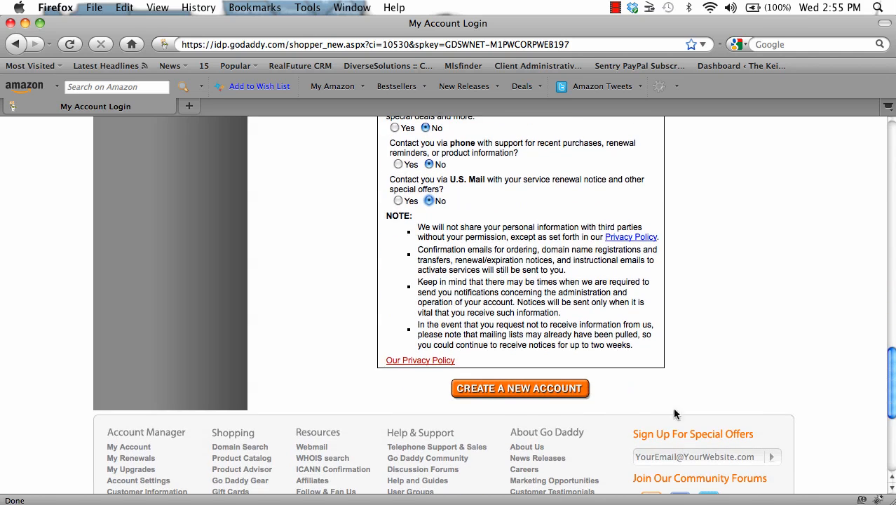
left_click(567, 396)
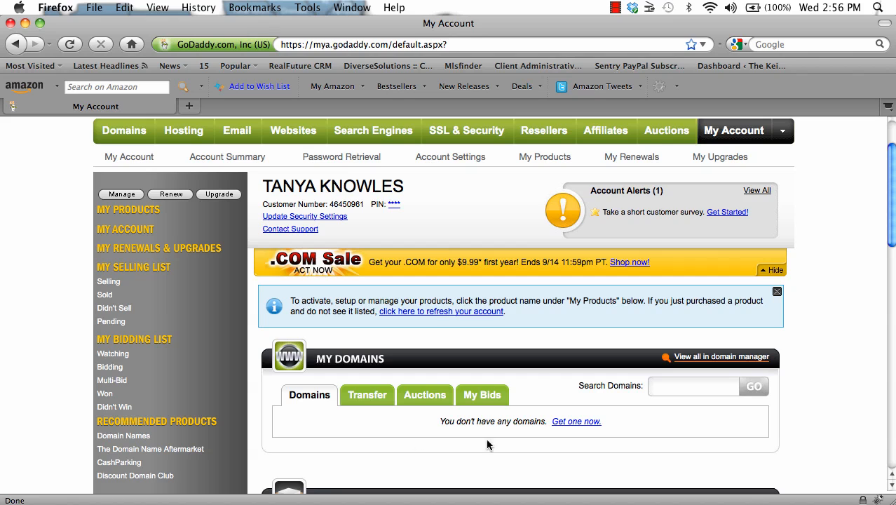
Start getting a domain and check the availability of a .com domain made of the customer's full name.
left_click(583, 423)
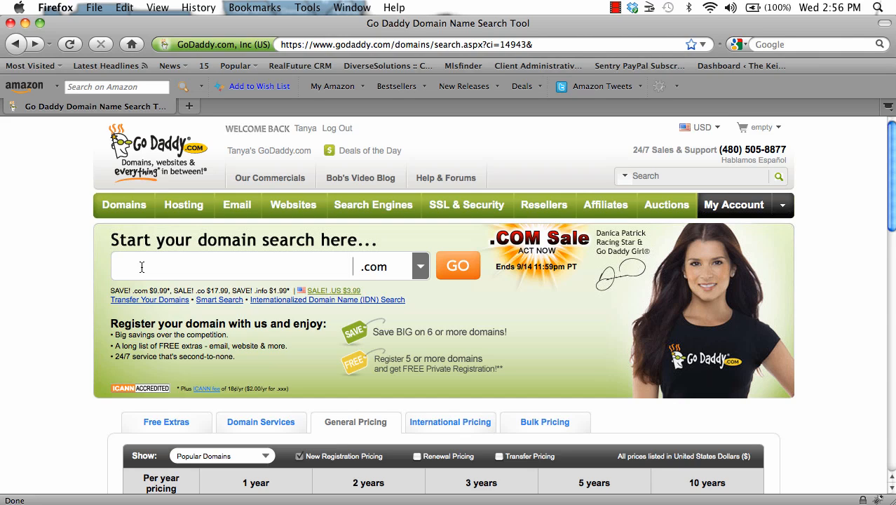
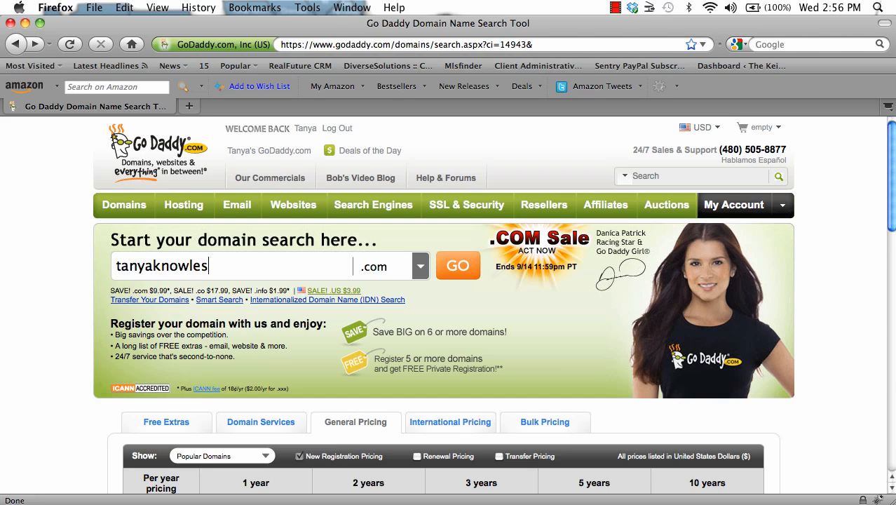
left_click(449, 264)
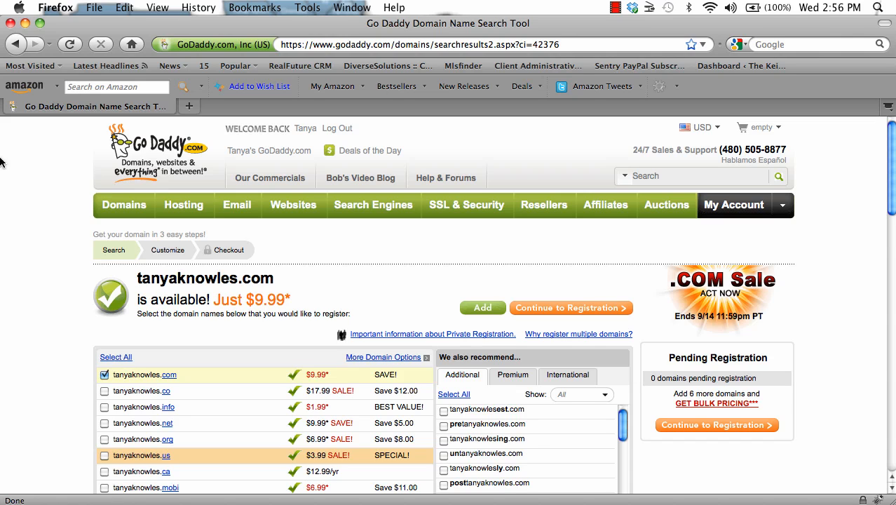
Return to the domain search, look up the customer's full name plus "homes" as a .com domain, and continue to its registration.
left_click(15, 44)
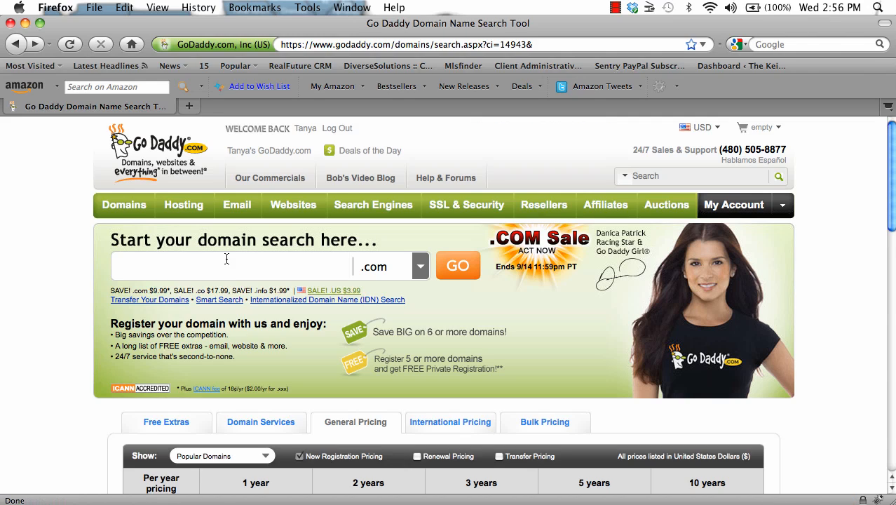
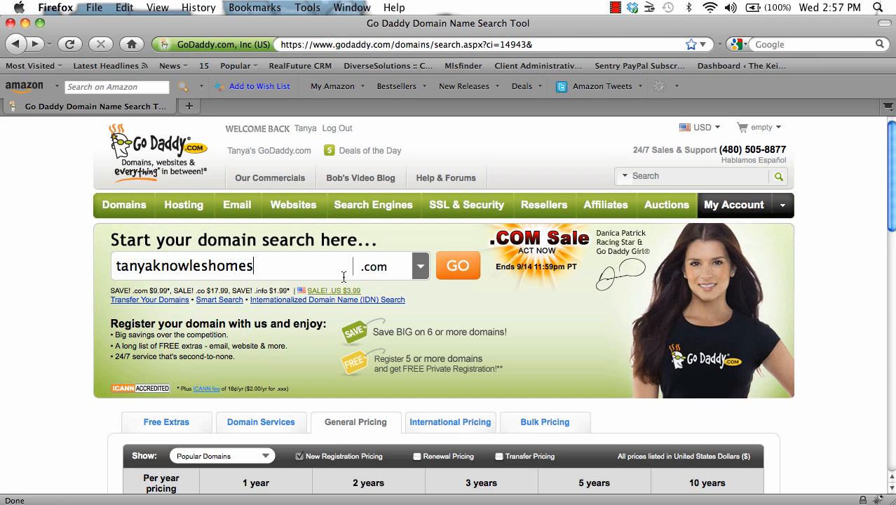
left_click(448, 272)
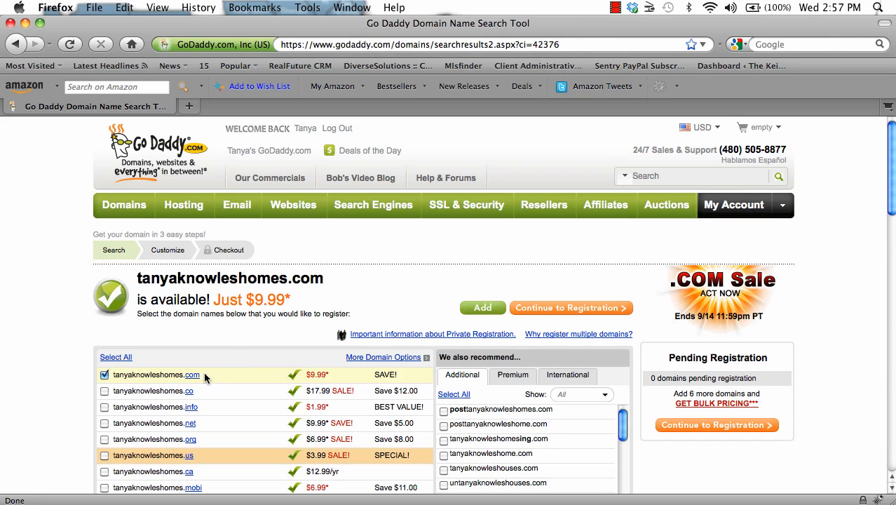
left_click(561, 310)
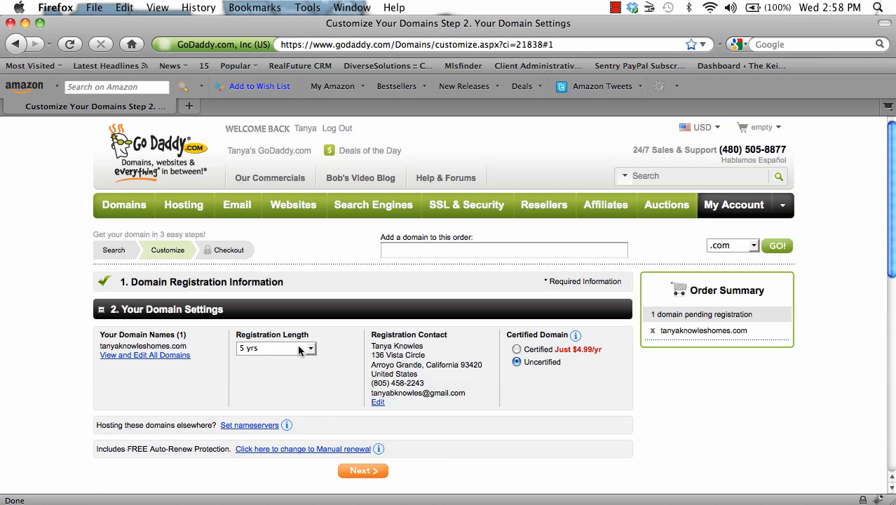
Set the domain's registration length to 1 yr and proceed to the privacy and domain protection options.
left_click(299, 348)
left_click(309, 362)
scroll(892, 261, "down", 1)
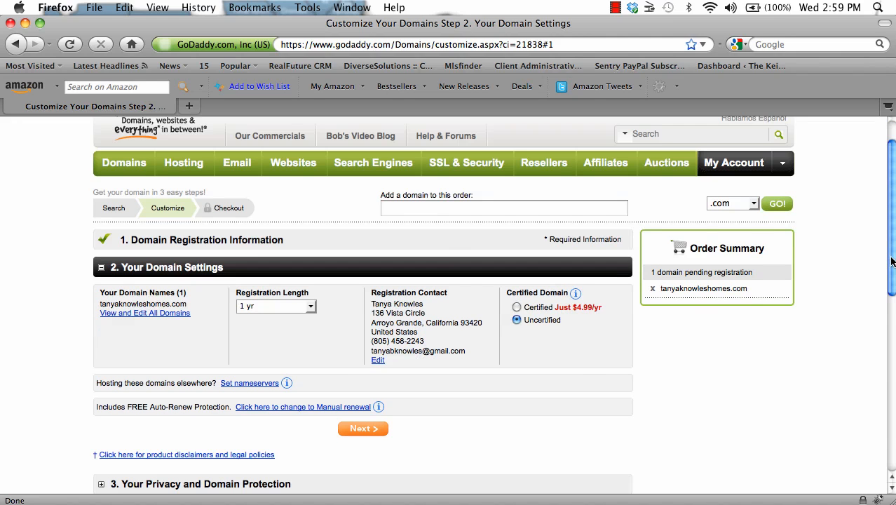
left_click_drag(892, 260, 892, 282)
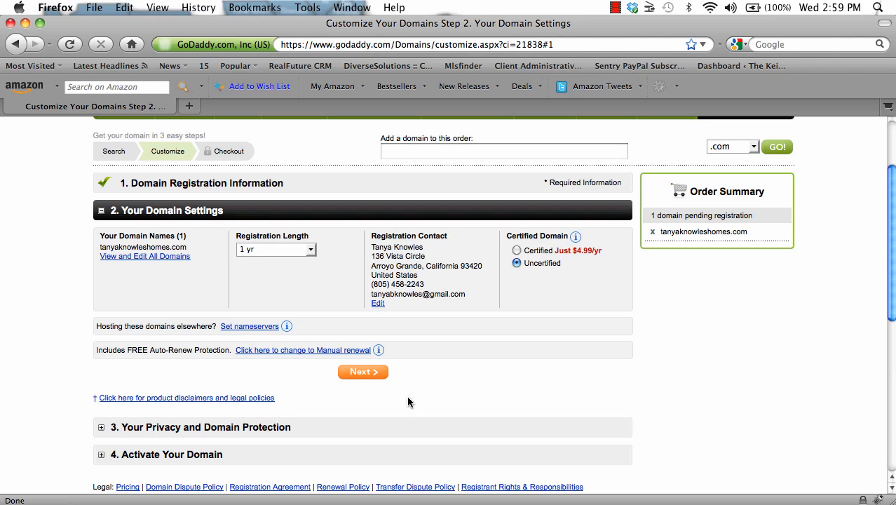
left_click(371, 372)
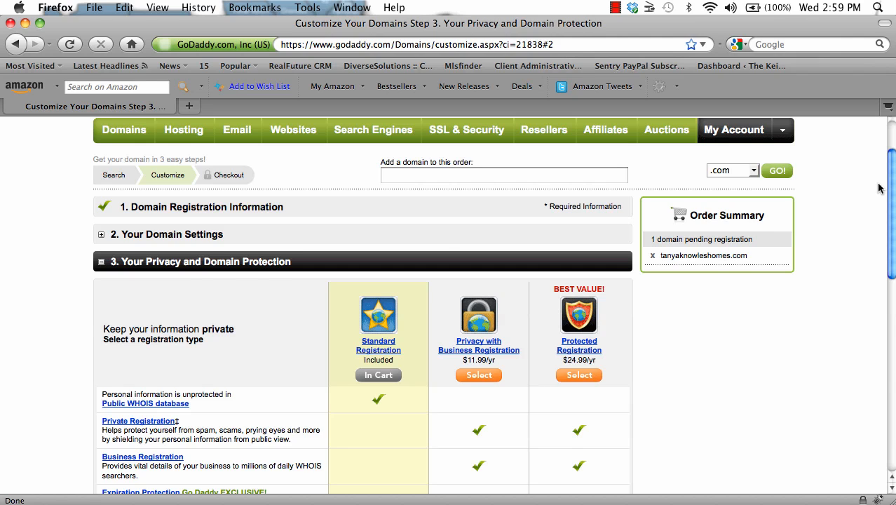
Keep Standard Registration as the registration type and proceed to the domain activation options.
scroll(880, 188, "down", 2)
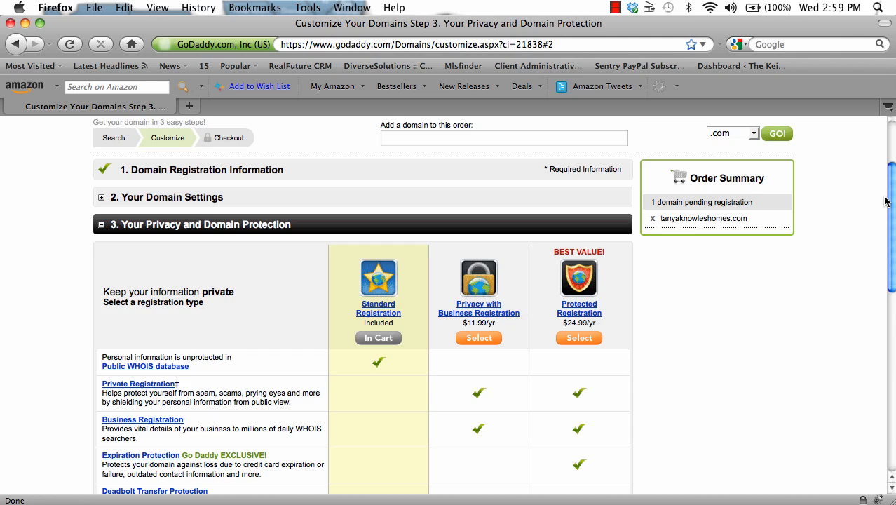
left_click_drag(884, 201, 888, 248)
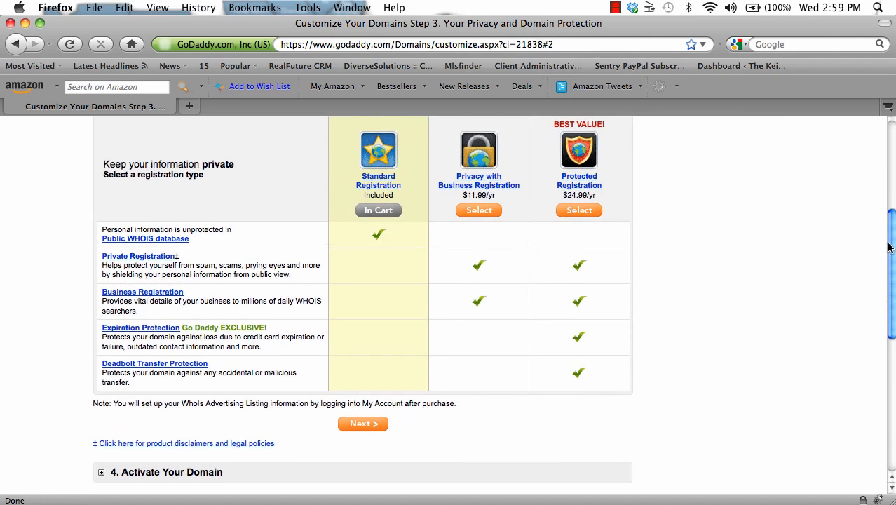
left_click(368, 429)
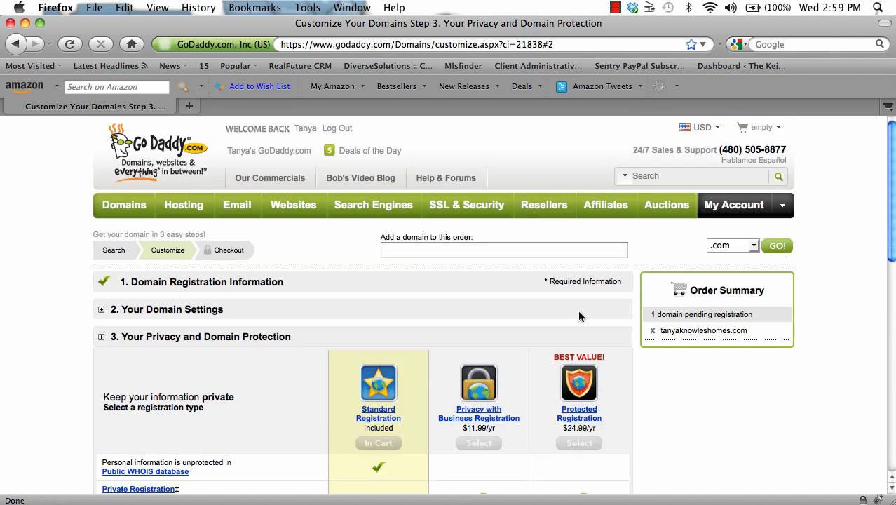
Skip the email, website and hosting add-ons and proceed to the shopping cart.
left_click_drag(893, 203, 891, 238)
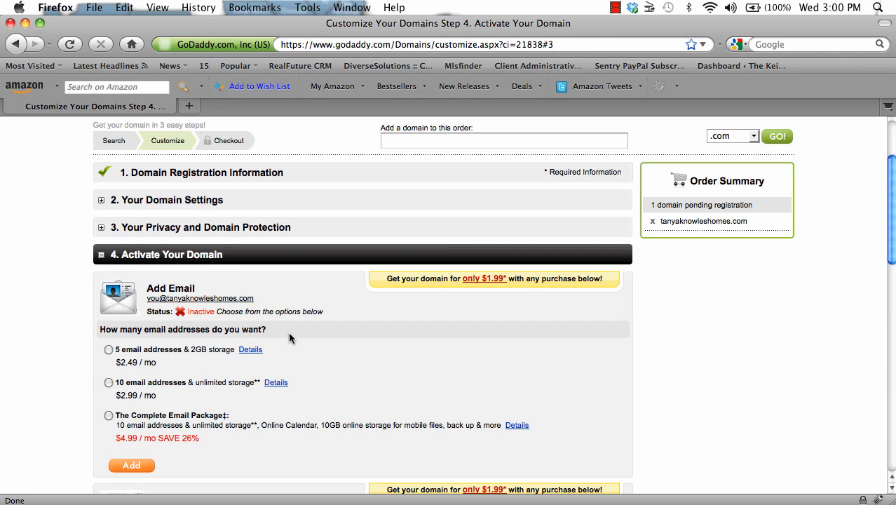
left_click_drag(891, 239, 881, 340)
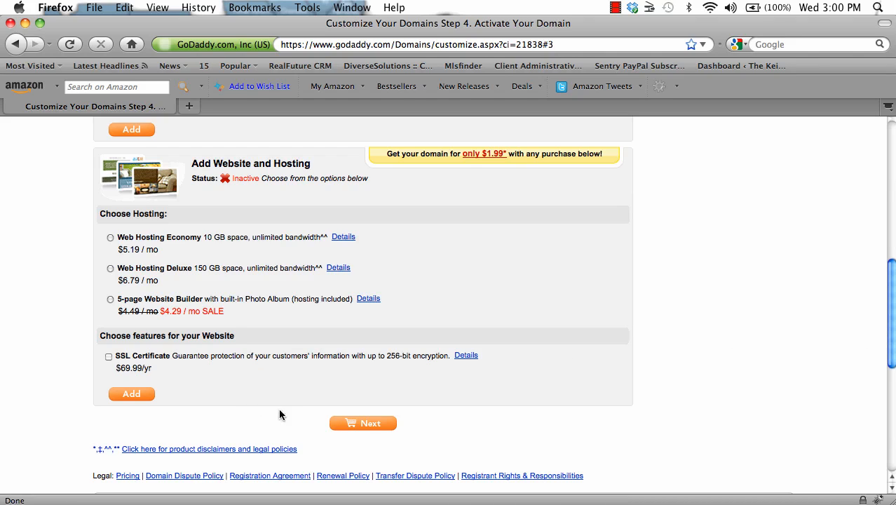
left_click(352, 425)
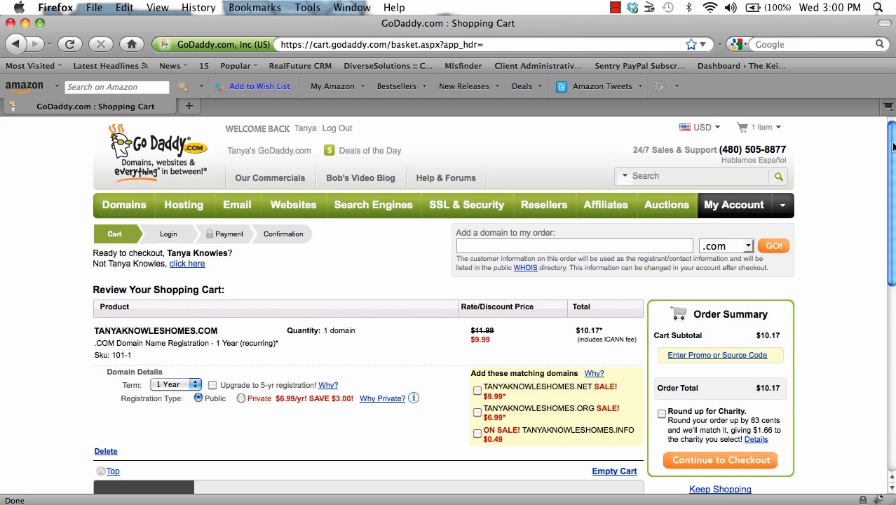
Check the available domain terms in the cart, keep the term at 1 Year and continue to checkout.
scroll(352, 424, "down", 2)
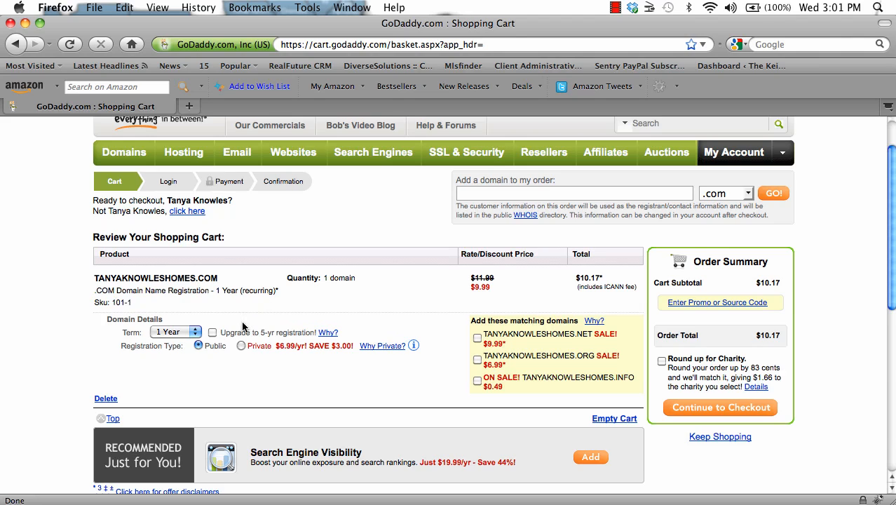
left_click(194, 332)
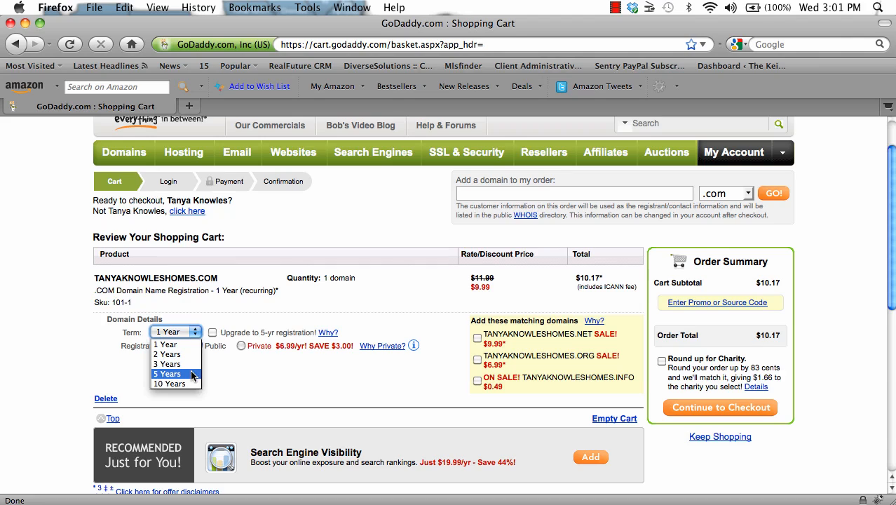
left_click(249, 385)
left_click(249, 385)
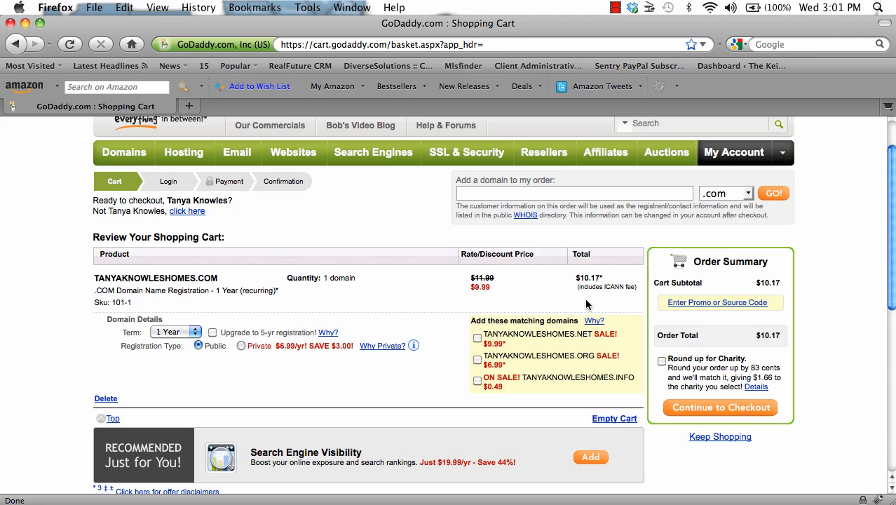
scroll(631, 322, "down", 1)
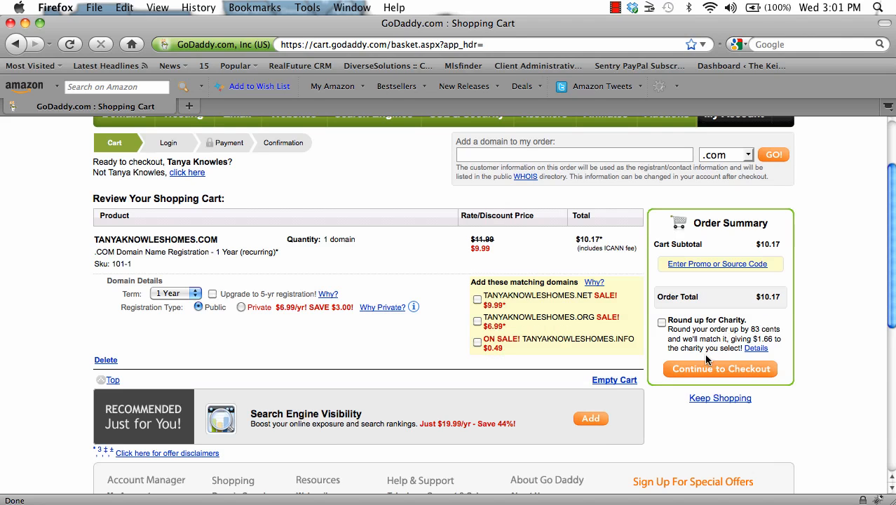
left_click(706, 371)
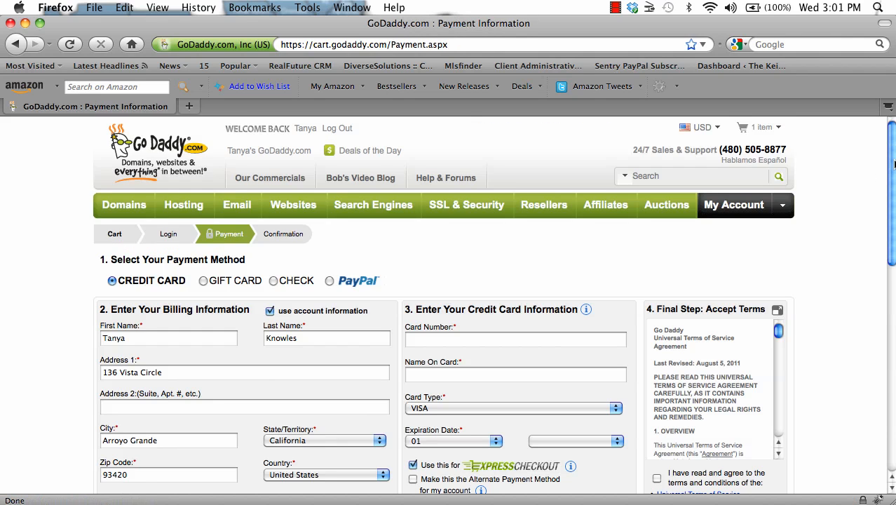
Review the payment form, turn off the use of account information for billing and activate the billing first name field.
scroll(893, 175, "down", 3)
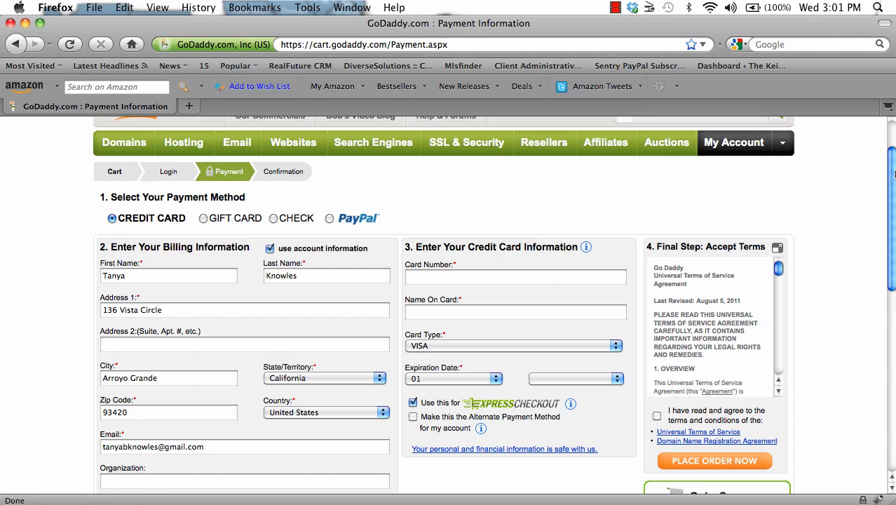
scroll(893, 186, "down", 2)
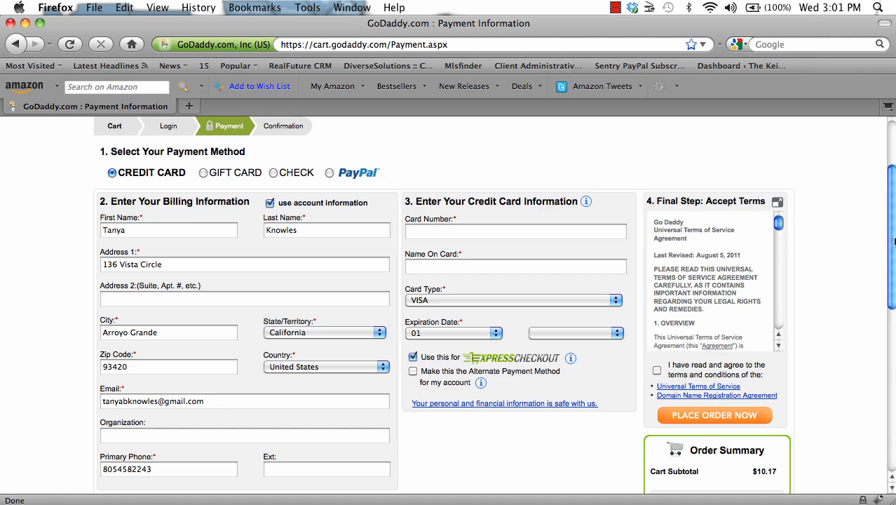
scroll(894, 241, "down", 1)
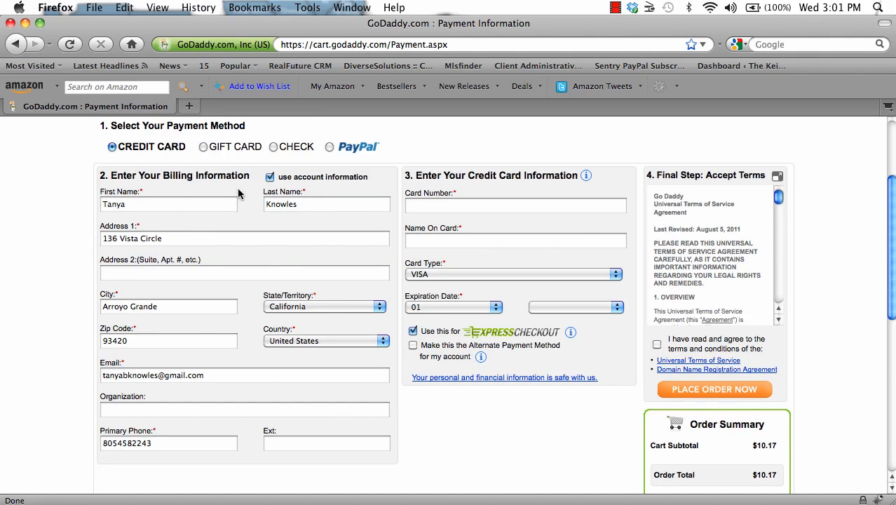
left_click(269, 177)
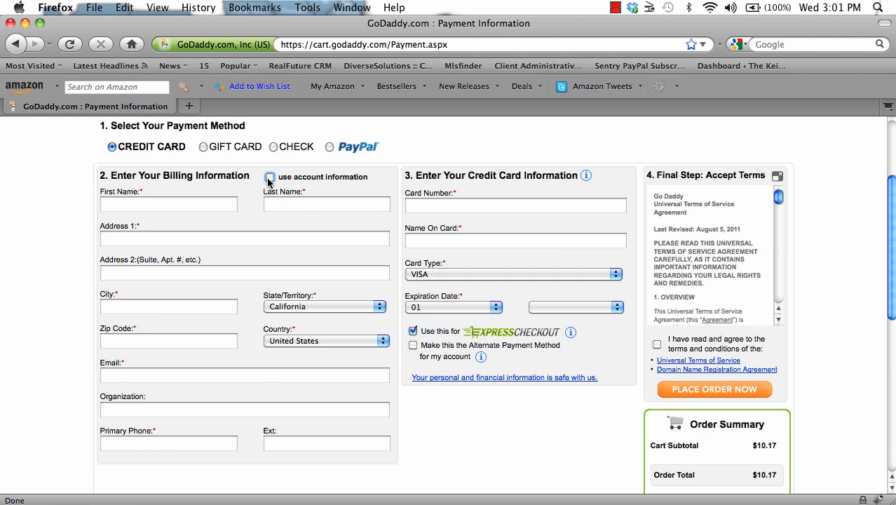
left_click(197, 205)
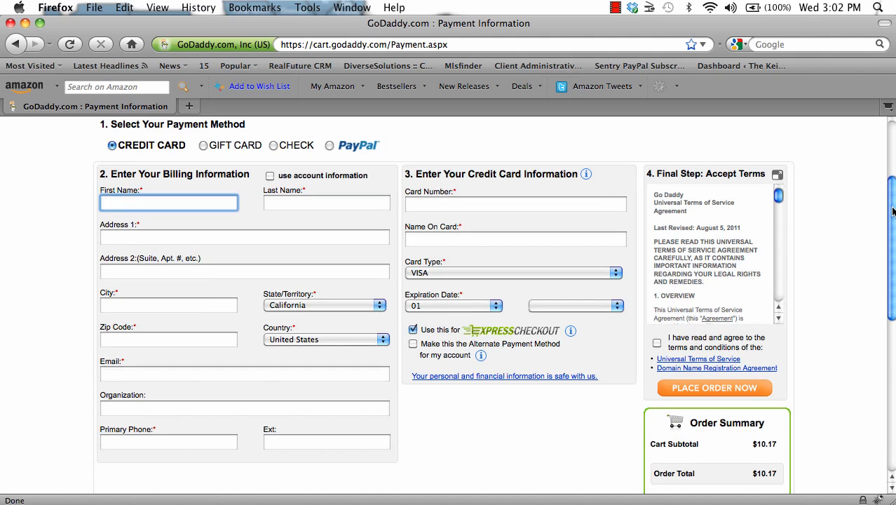
left_click_drag(893, 209, 893, 220)
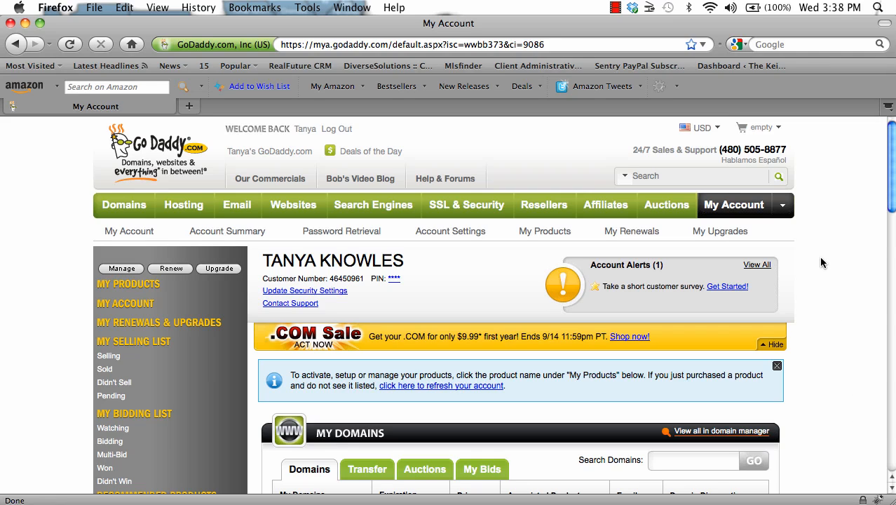
Go to the account overview and open the registered .com domain's details.
left_click(746, 206)
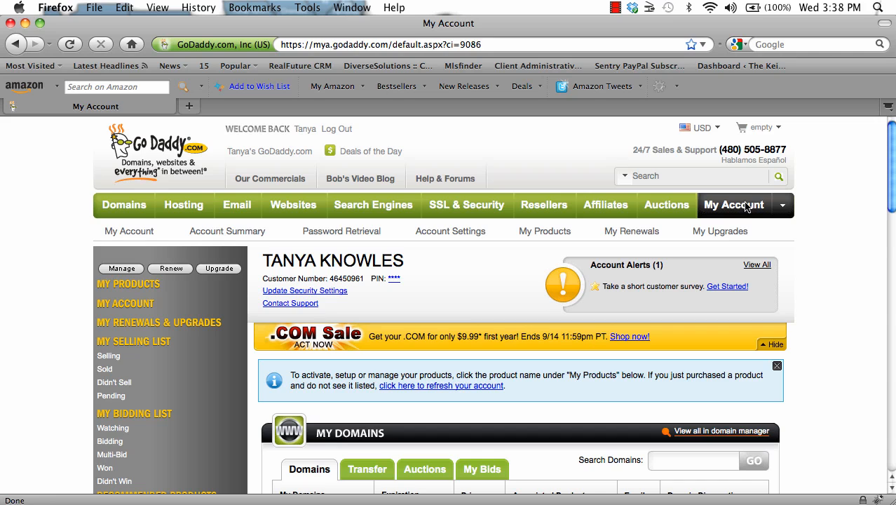
left_click_drag(891, 177, 893, 199)
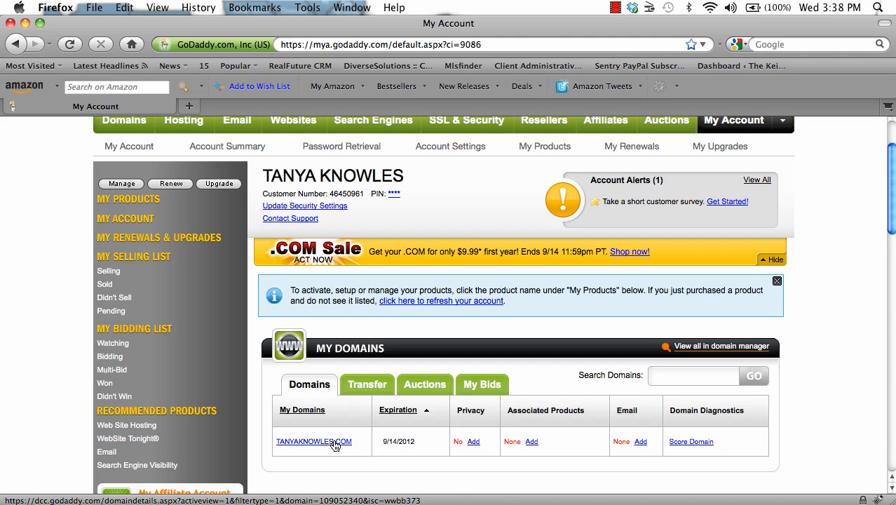
left_click(334, 442)
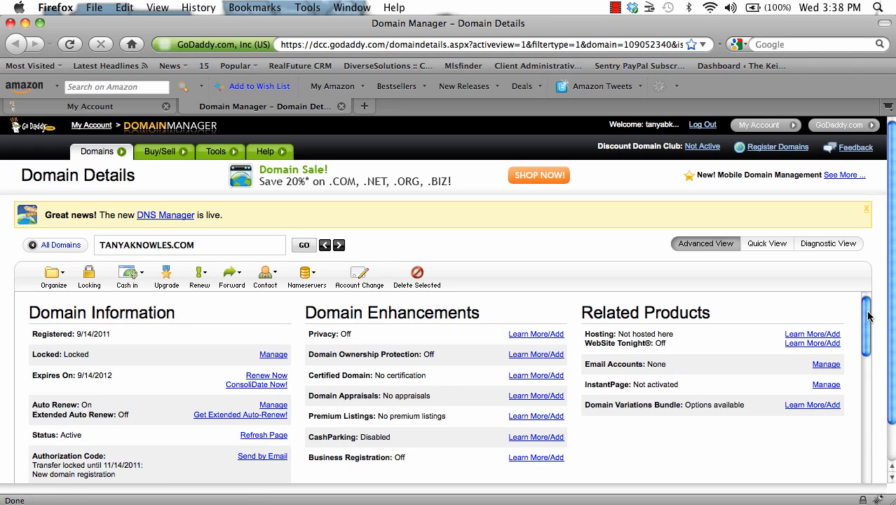
scroll(868, 317, "down", 1)
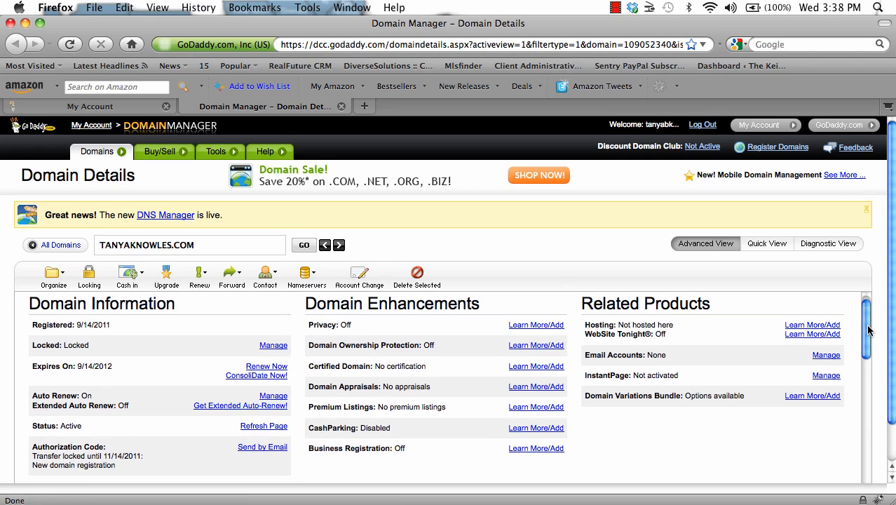
scroll(866, 328, "down", 3)
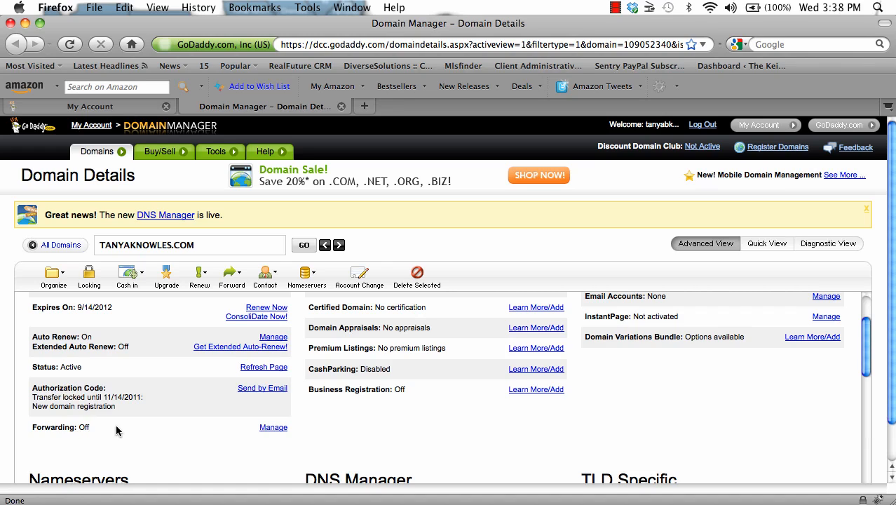
left_click(273, 429)
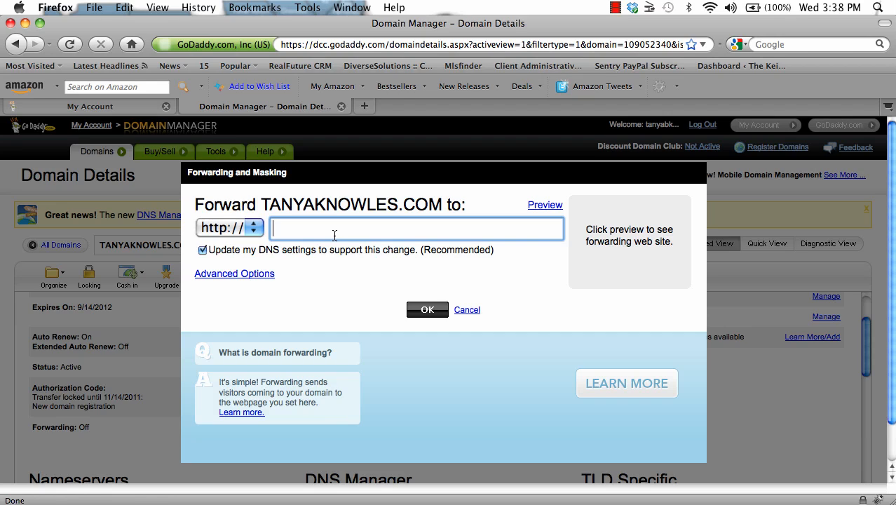
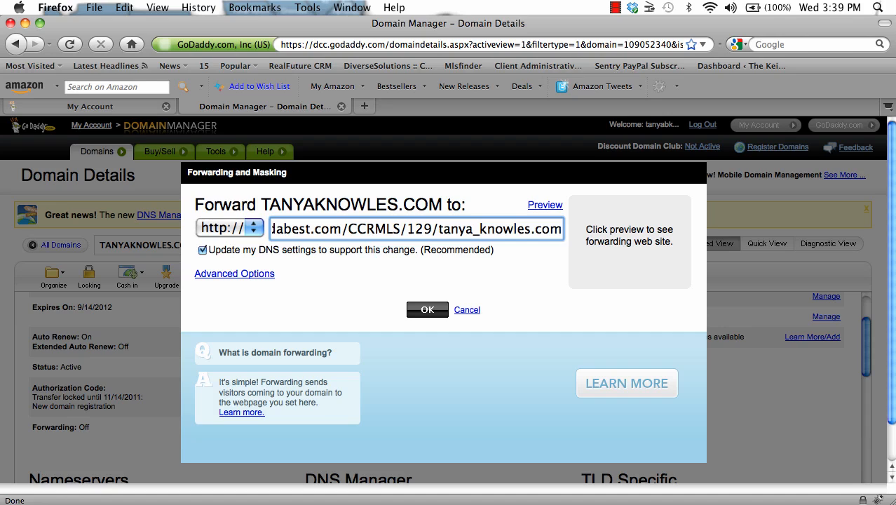
left_click(383, 242)
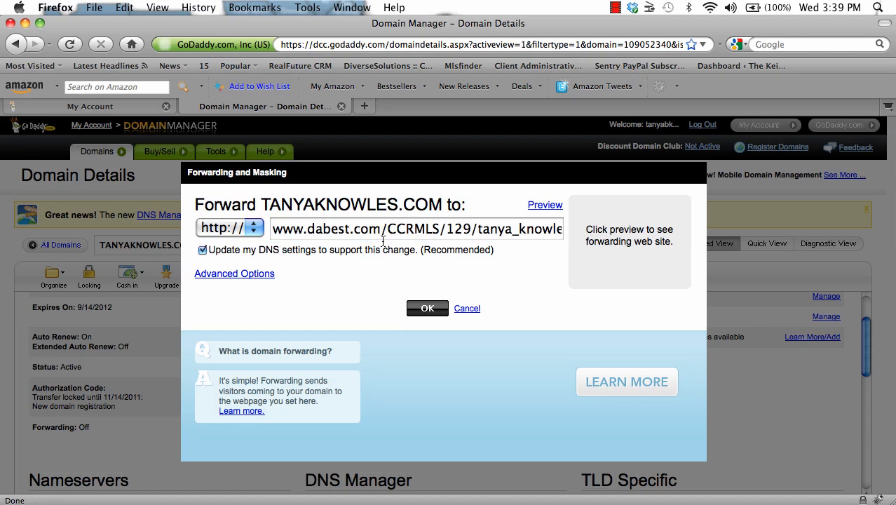
Choose Forward with Masking in the advanced options, leave the title, description and keywords blank, and submit the forwarding changes.
left_click(251, 275)
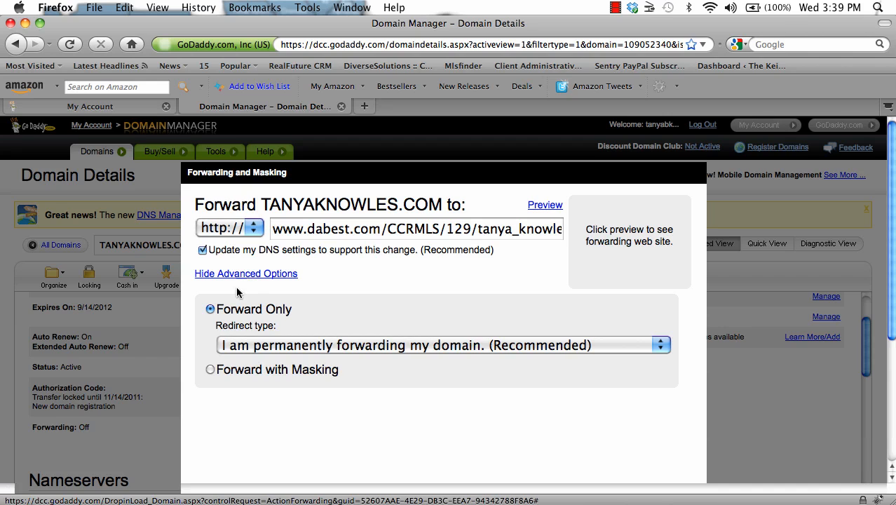
left_click(210, 370)
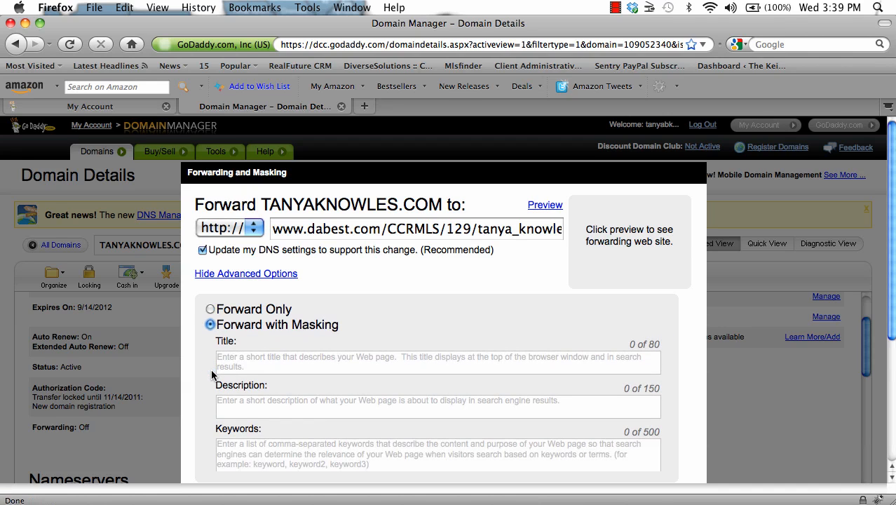
left_click_drag(892, 261, 893, 302)
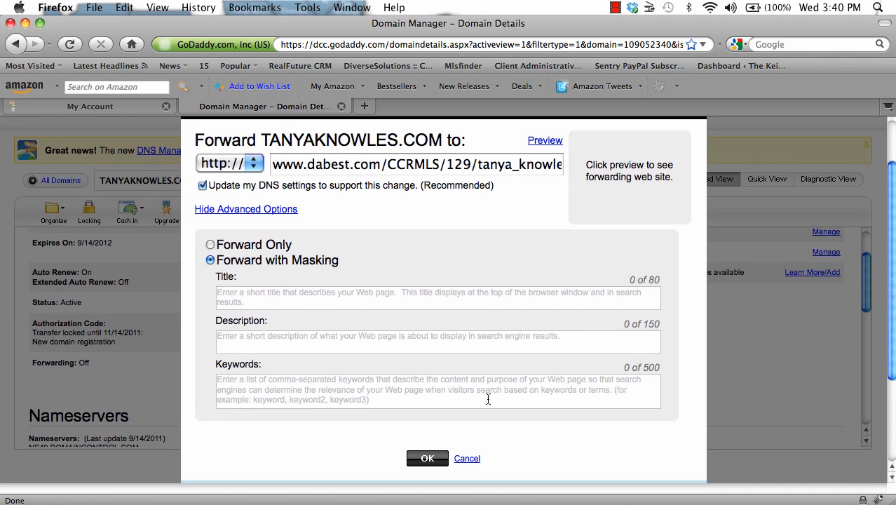
left_click(439, 459)
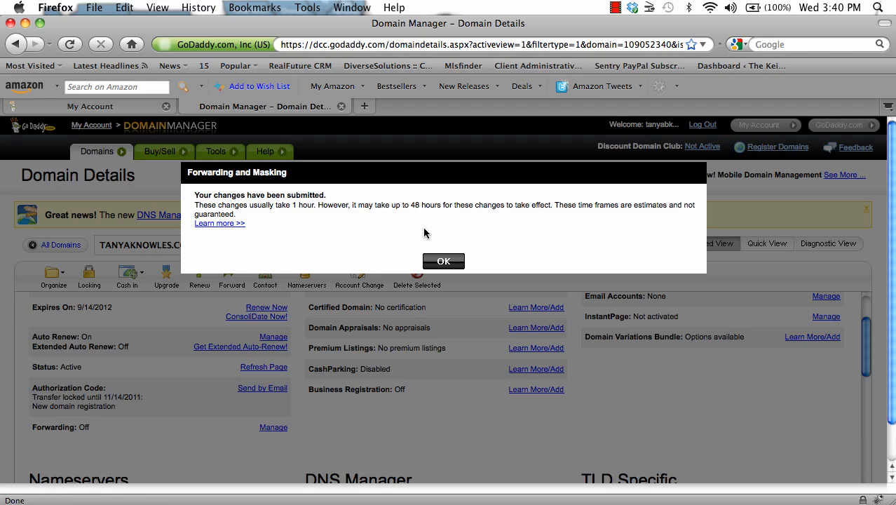
left_click(443, 262)
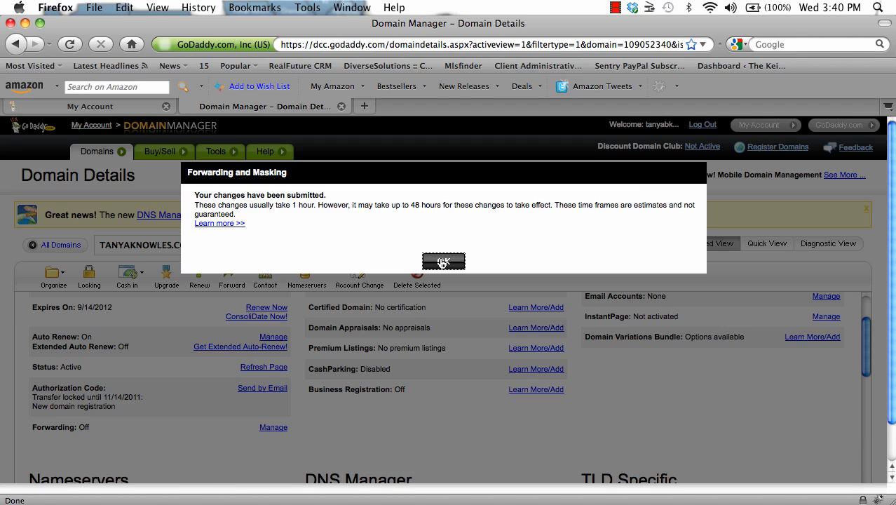